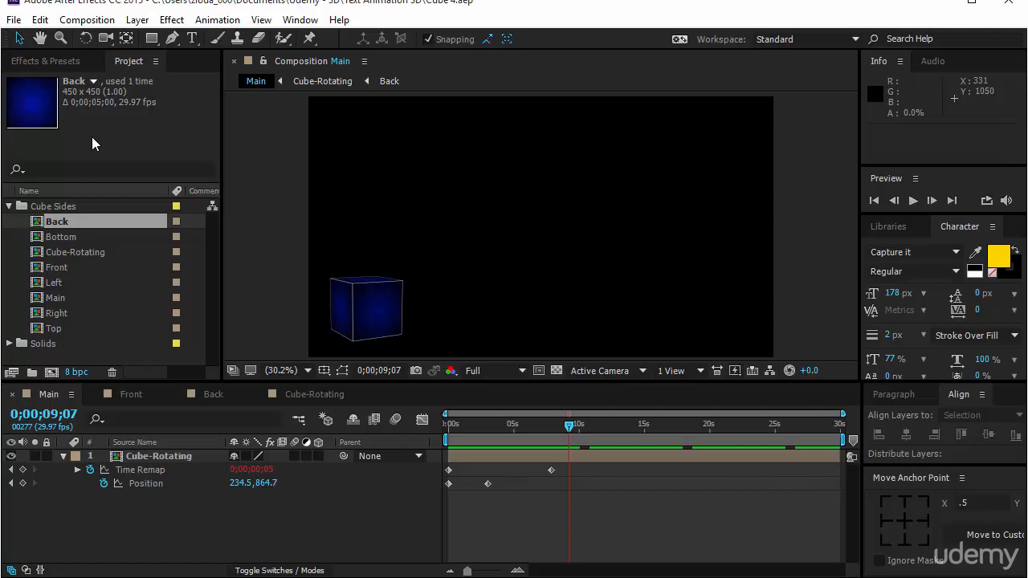
Import the pinterest, sharethis, stackoverflow, stumbleupon, twitter and youtube PNG icons from the "no border" folder as footage.
{"action": "double_click", "coordinate": [107, 359]}
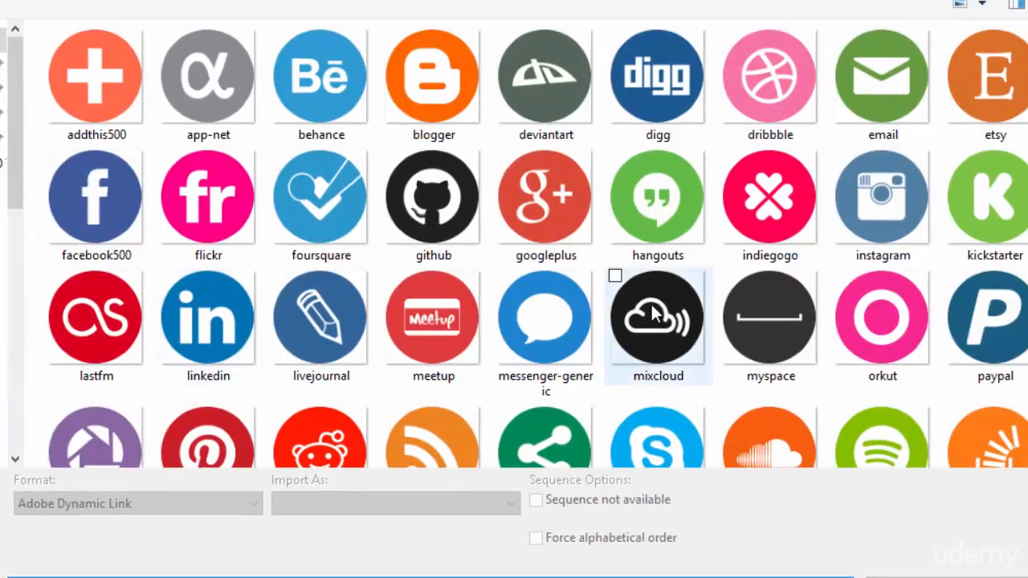
{"action": "scroll", "coordinate": [655, 313], "scroll_direction": "down", "scroll_amount": 3}
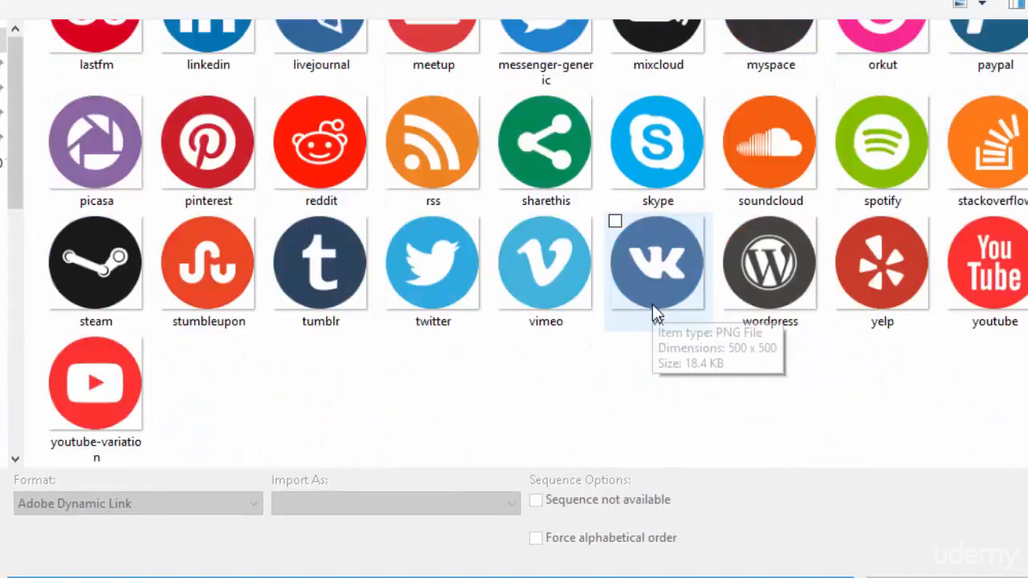
{"action": "left_click", "coordinate": [207, 269]}
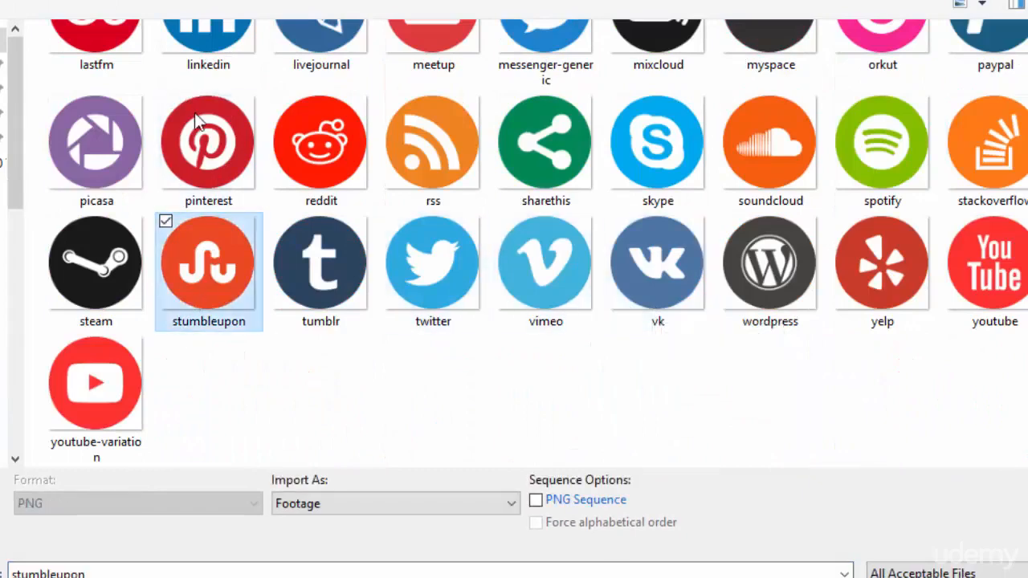
{"action": "left_click", "coordinate": [210, 157], "text": "ctrl"}
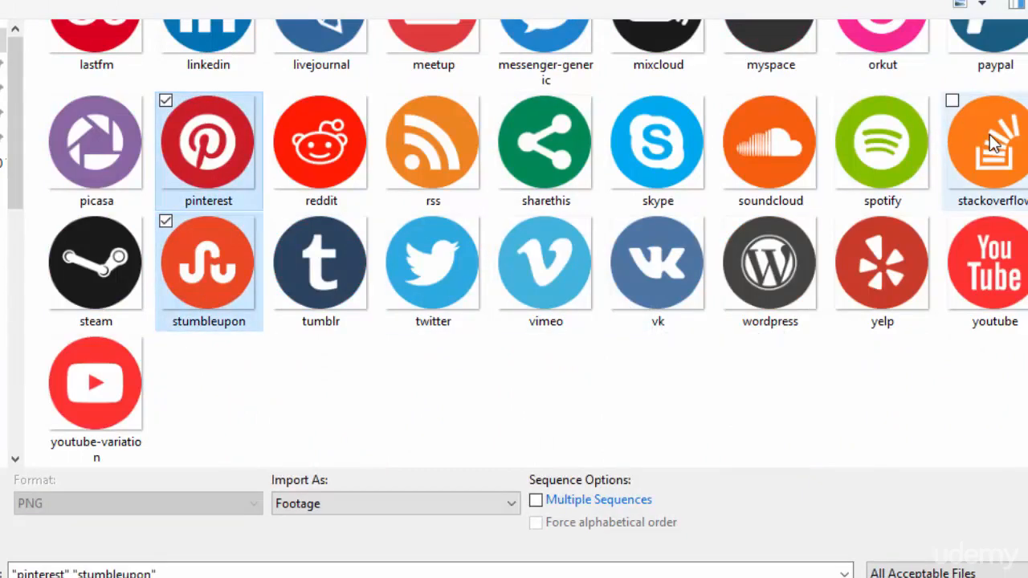
{"action": "left_click", "coordinate": [992, 149], "text": "ctrl"}
{"action": "left_click", "coordinate": [992, 251], "text": "ctrl"}
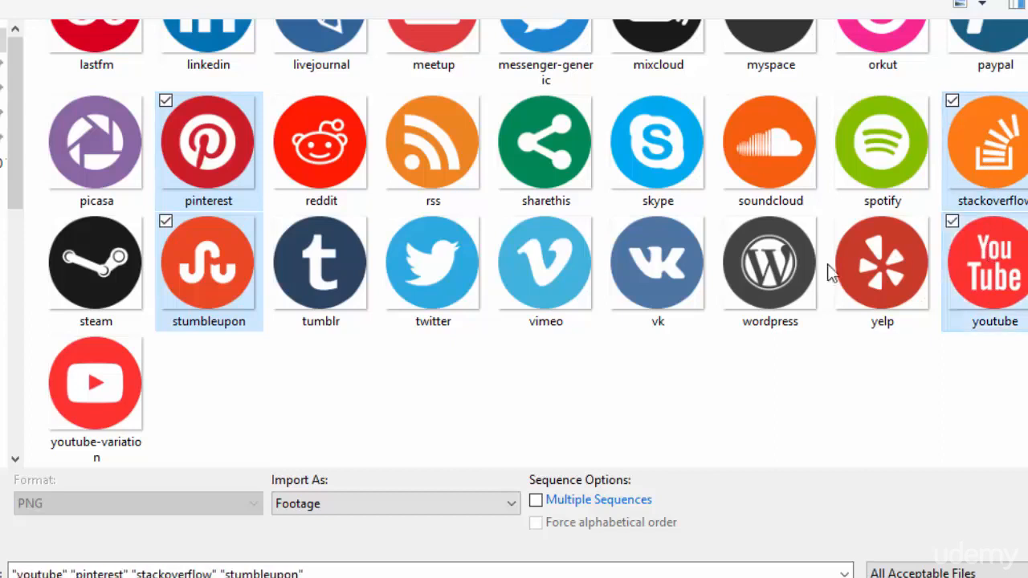
{"action": "left_click", "coordinate": [464, 316], "text": "ctrl"}
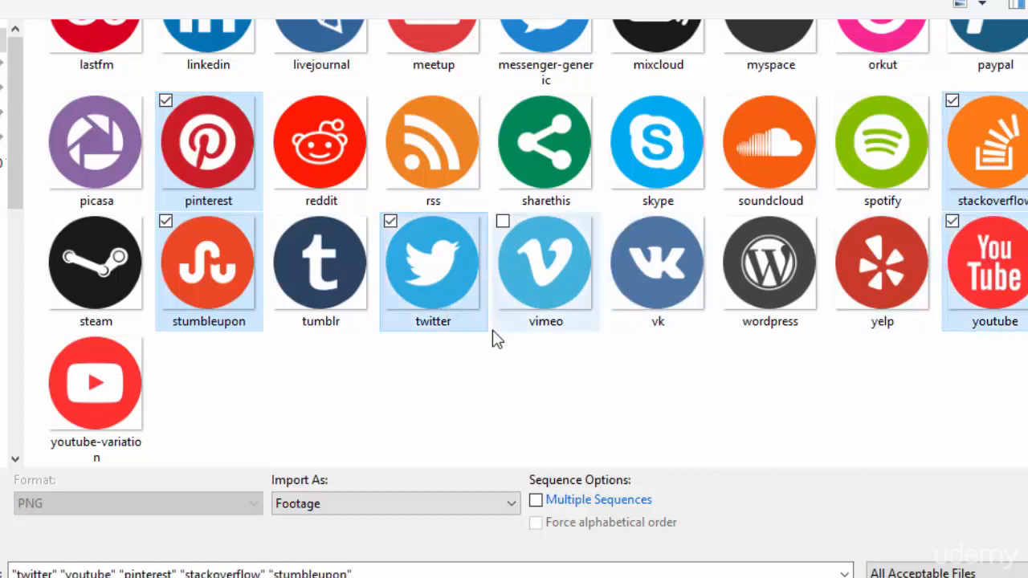
{"action": "left_click", "coordinate": [574, 171], "text": "ctrl"}
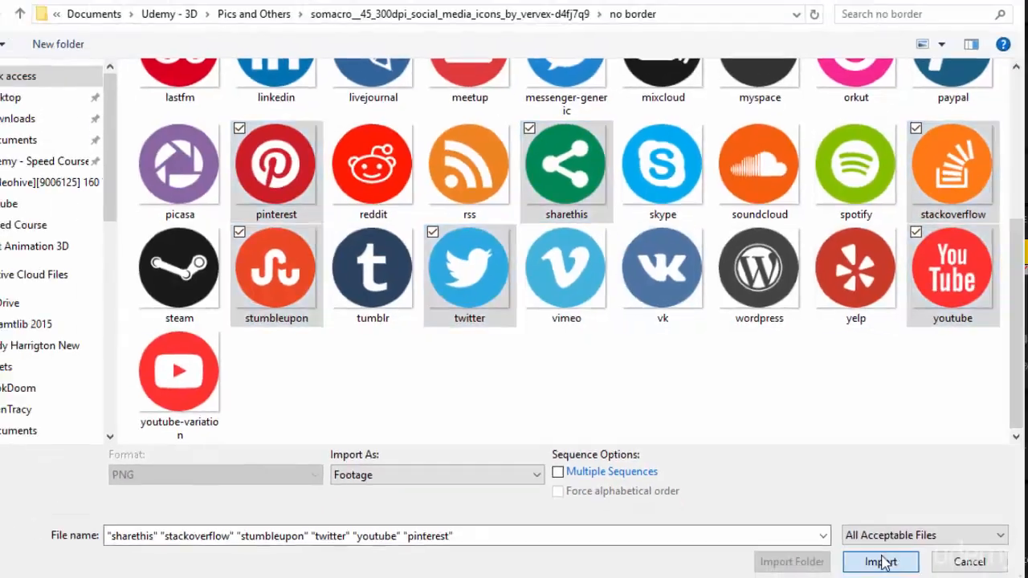
{"action": "left_click", "coordinate": [875, 557]}
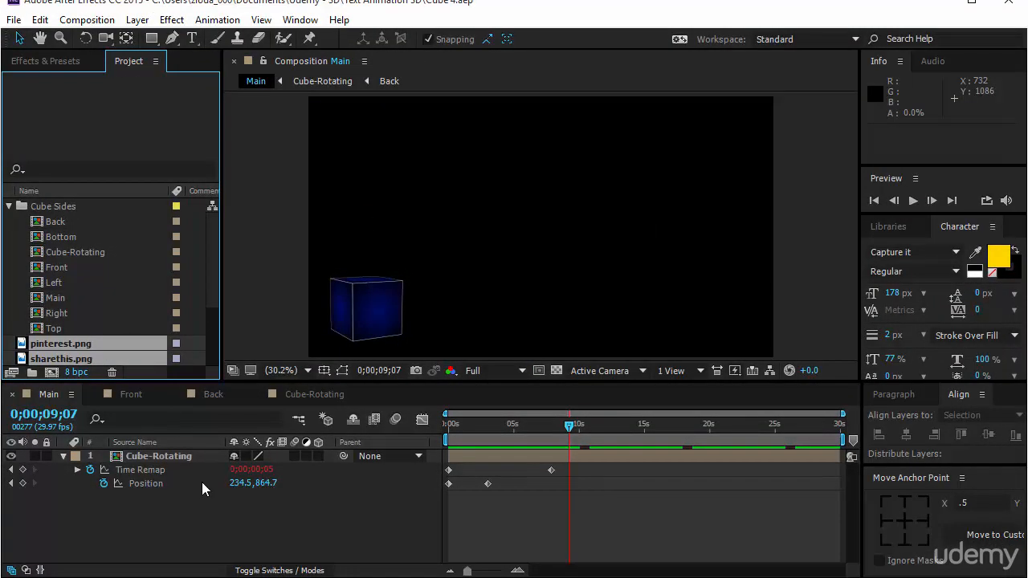
Add pinterest.png to the Front composition above the blue solid and centre it horizontally and vertically.
{"action": "left_click", "coordinate": [197, 501]}
{"action": "left_click", "coordinate": [131, 394]}
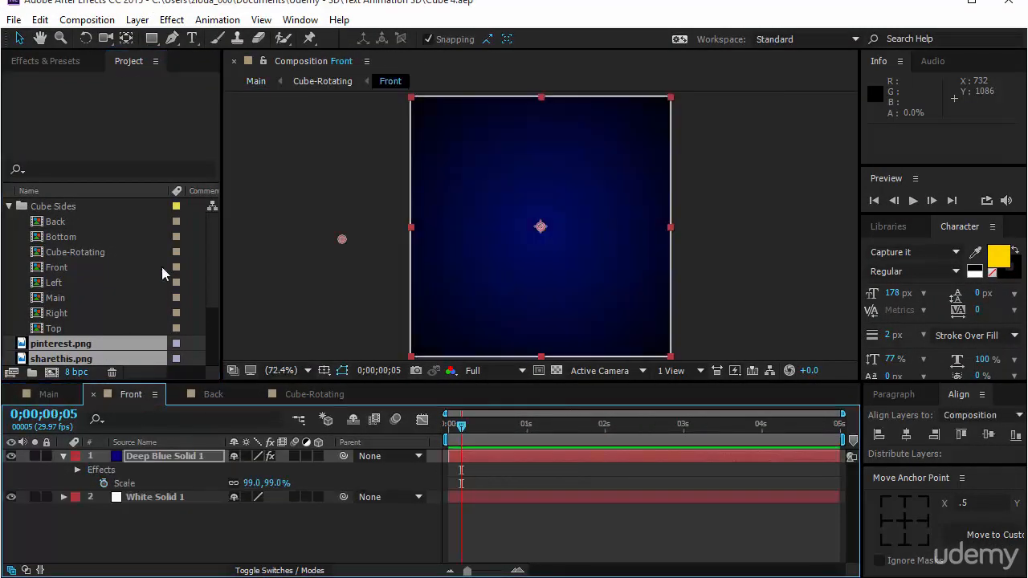
{"action": "scroll", "coordinate": [147, 279], "scroll_direction": "down", "scroll_amount": 2}
{"action": "left_click", "coordinate": [121, 357]}
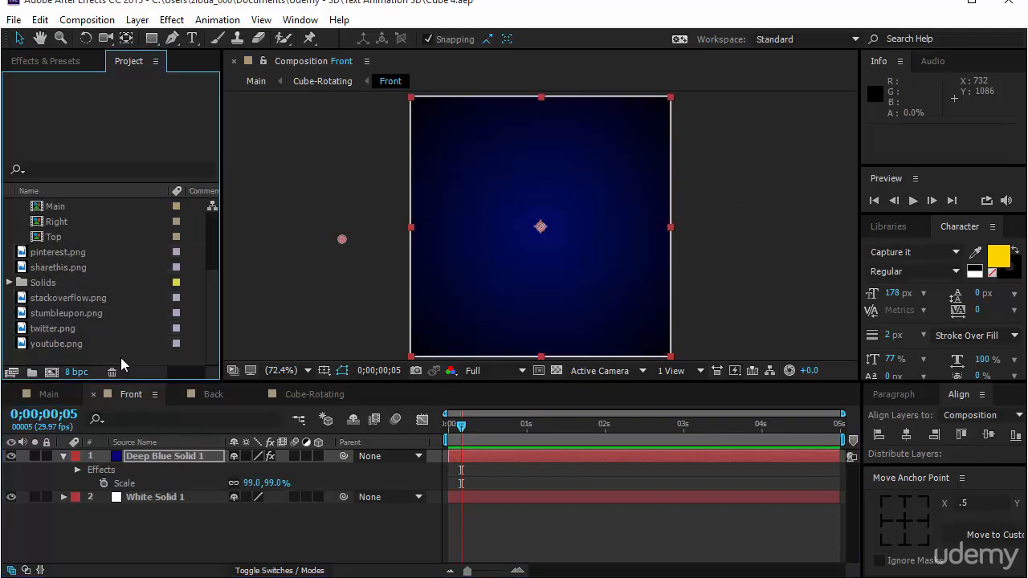
{"action": "left_click", "coordinate": [108, 254]}
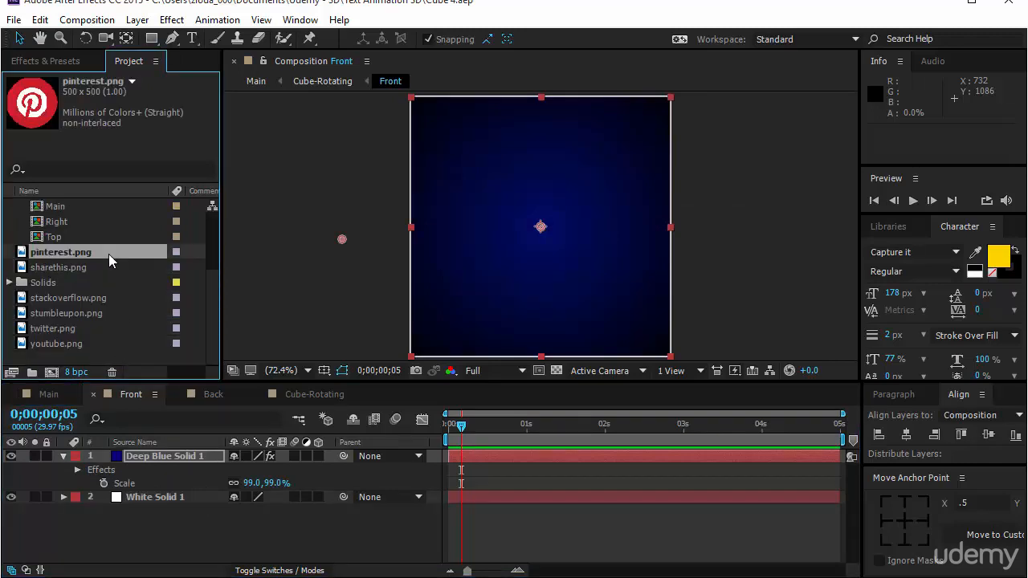
{"action": "left_click_drag", "start_coordinate": [360, 254], "coordinate": [535, 245]}
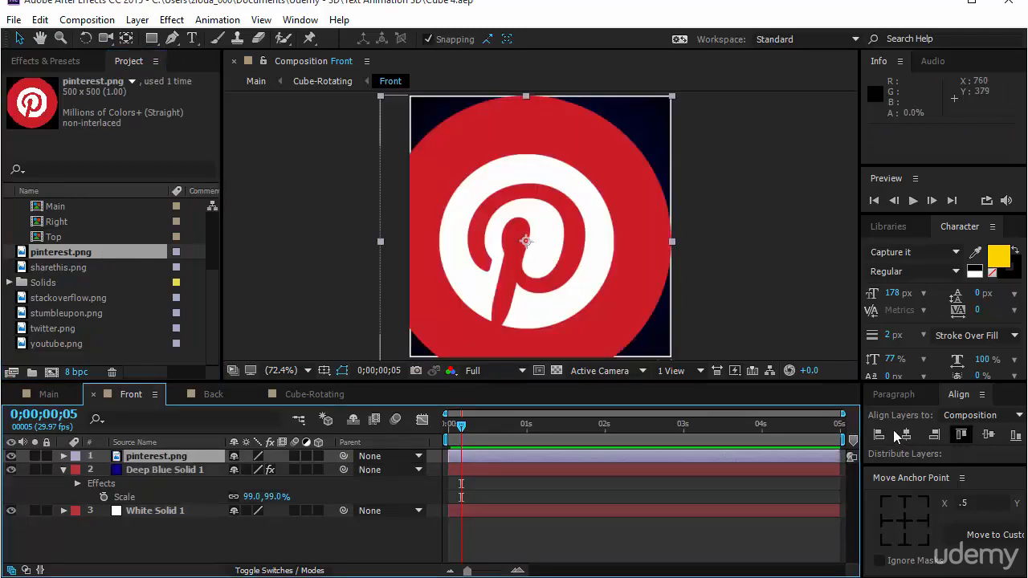
{"action": "left_click", "coordinate": [907, 436]}
{"action": "left_click", "coordinate": [989, 434]}
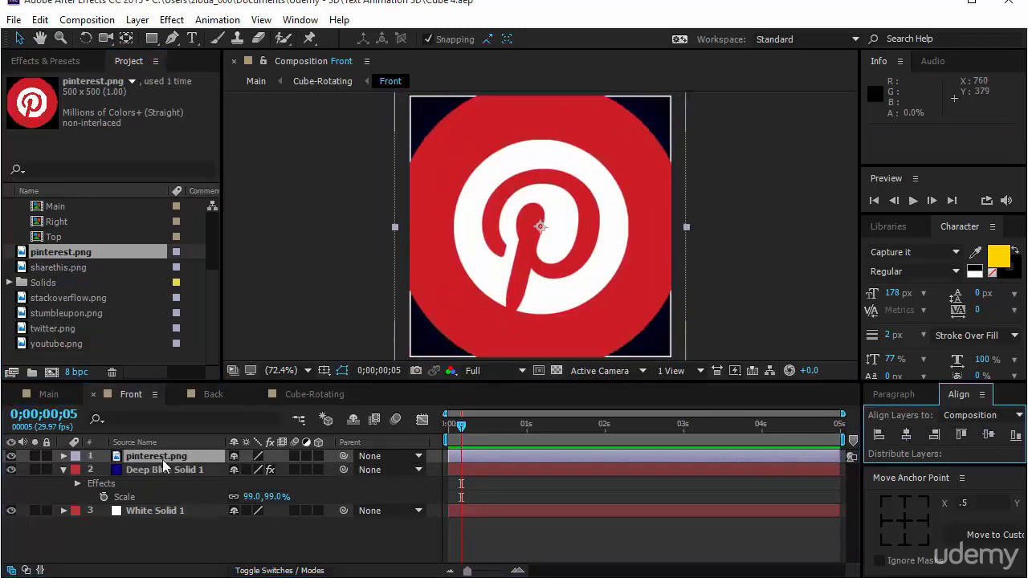
Set the scale of the pinterest.png layer in the Front composition to 80%.
{"action": "key", "text": "s"}
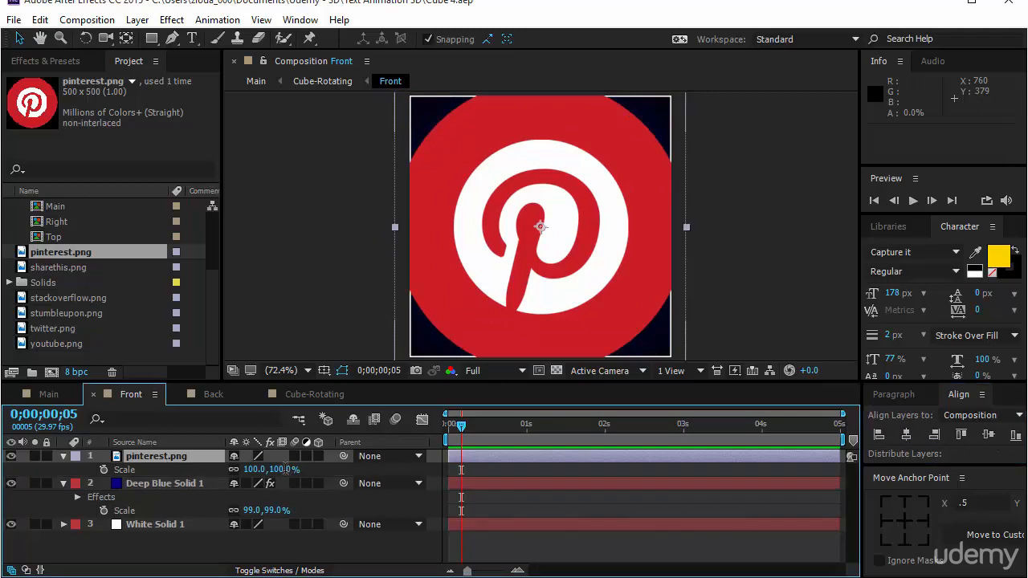
{"action": "type", "text": "80"}
{"action": "key", "text": "Return"}
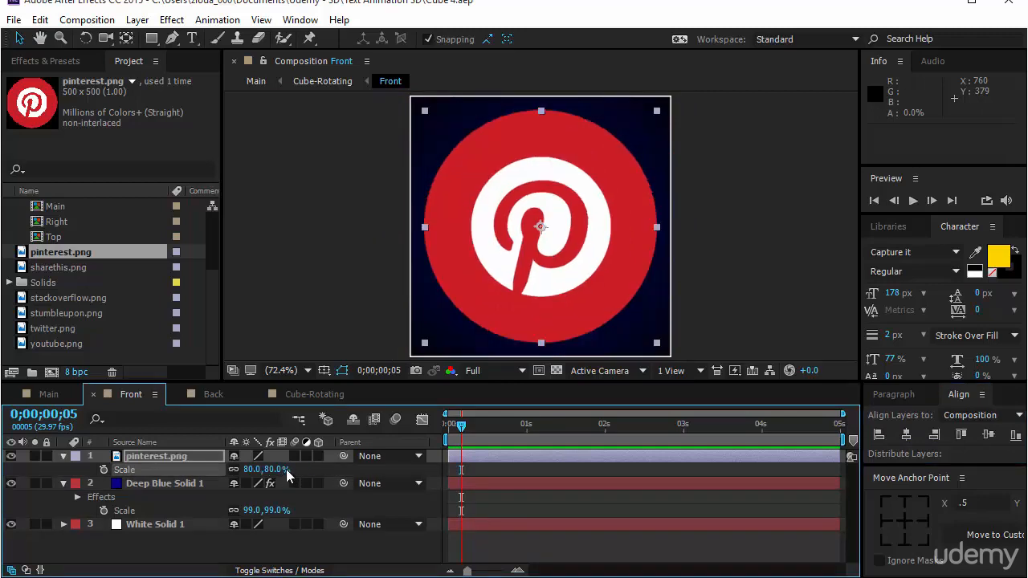
{"action": "left_click", "coordinate": [246, 551]}
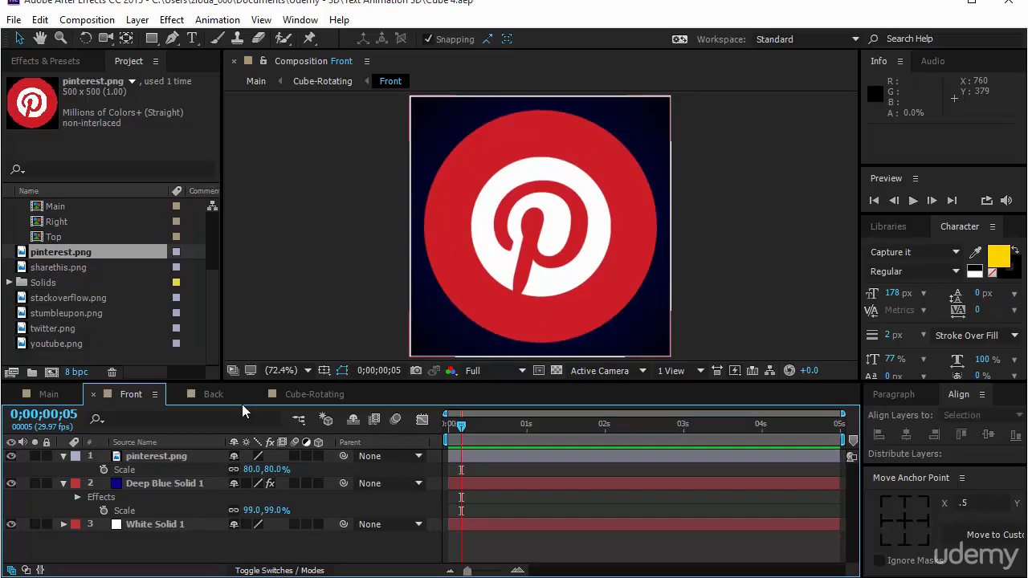
Add sharethis.png to the Back composition above the blue solid and centre it in the frame.
{"action": "left_click", "coordinate": [213, 394]}
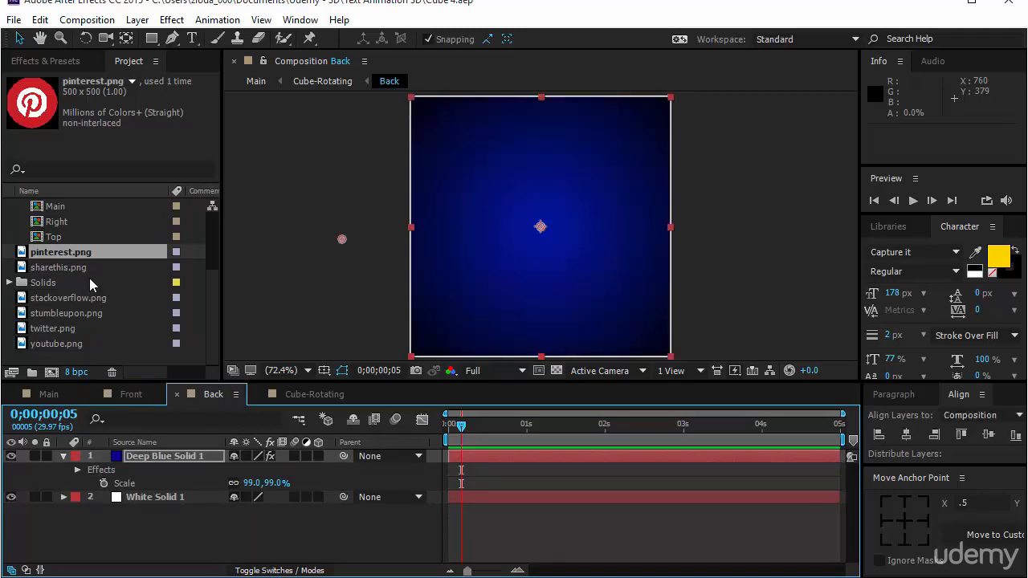
{"action": "left_click_drag", "start_coordinate": [88, 268], "coordinate": [545, 250]}
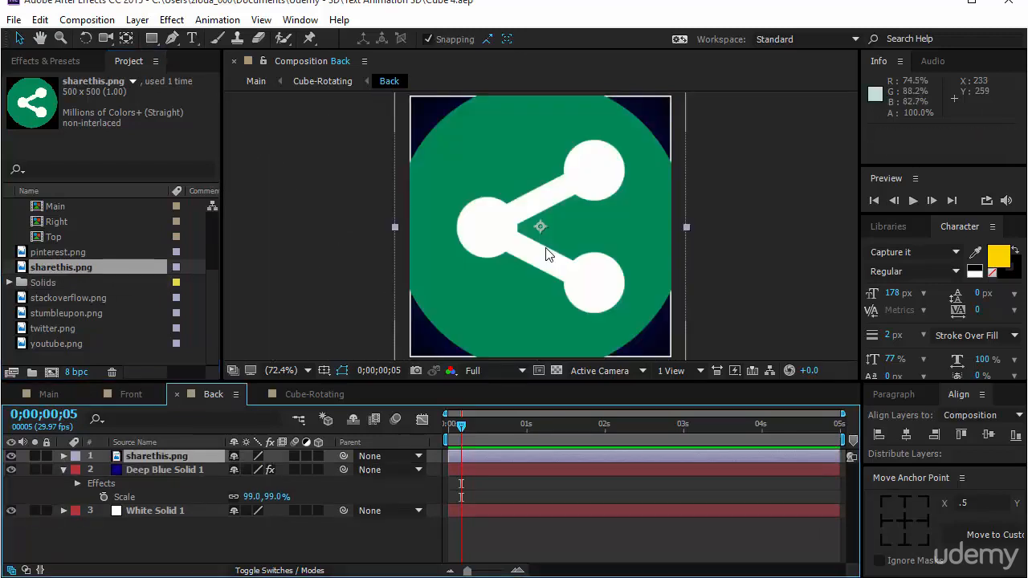
{"action": "left_click", "coordinate": [907, 435]}
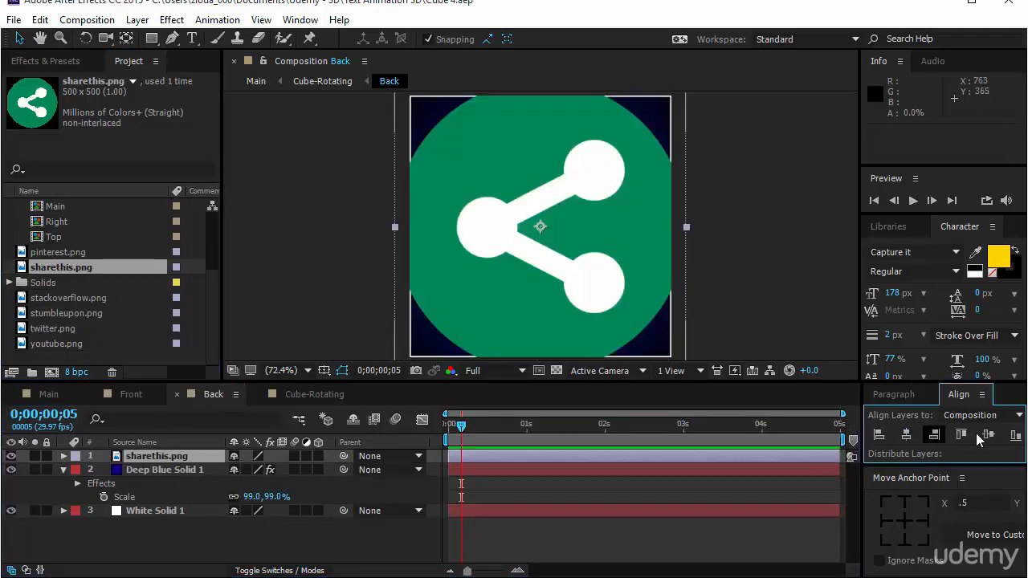
Set the scale of the sharethis.png layer in the Back composition to 80%.
{"action": "left_click", "coordinate": [155, 458]}
{"action": "key", "text": "s"}
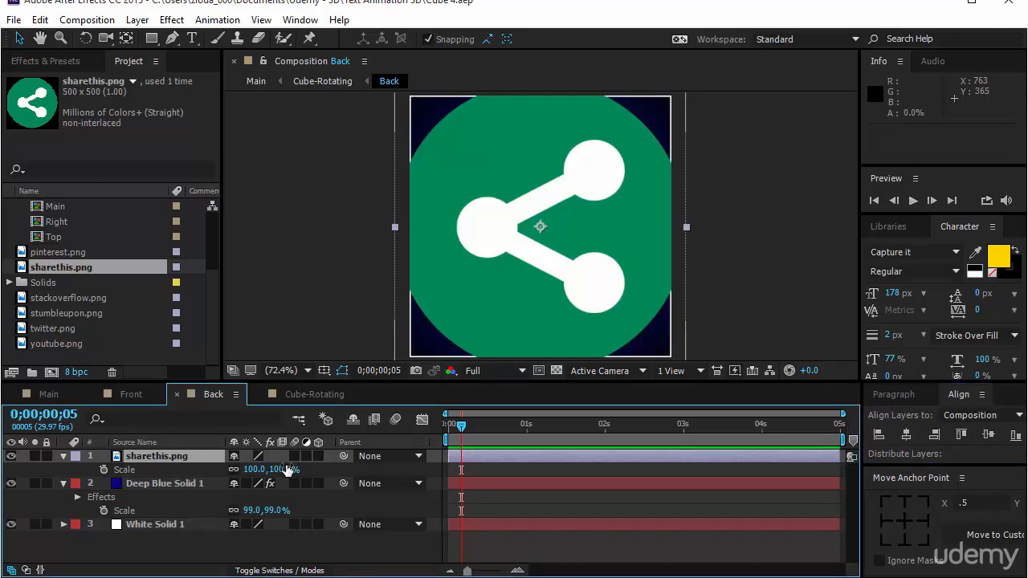
{"action": "type", "text": "80"}
{"action": "key", "text": "Return"}
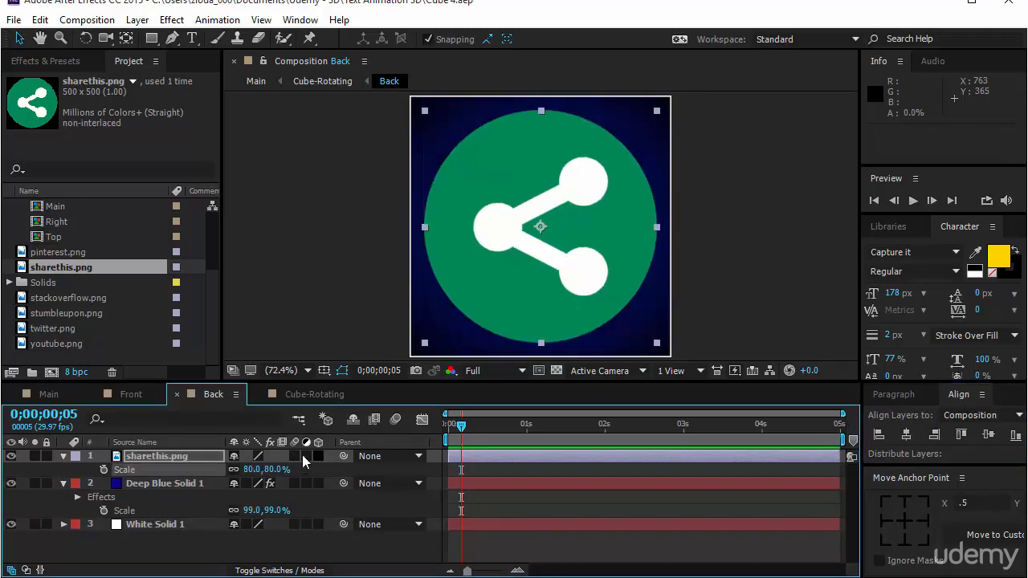
{"action": "left_click", "coordinate": [286, 326]}
Open the Left composition from Cube-Rotating and add stackoverflow.png, centred horizontally and vertically.
{"action": "left_click", "coordinate": [314, 393]}
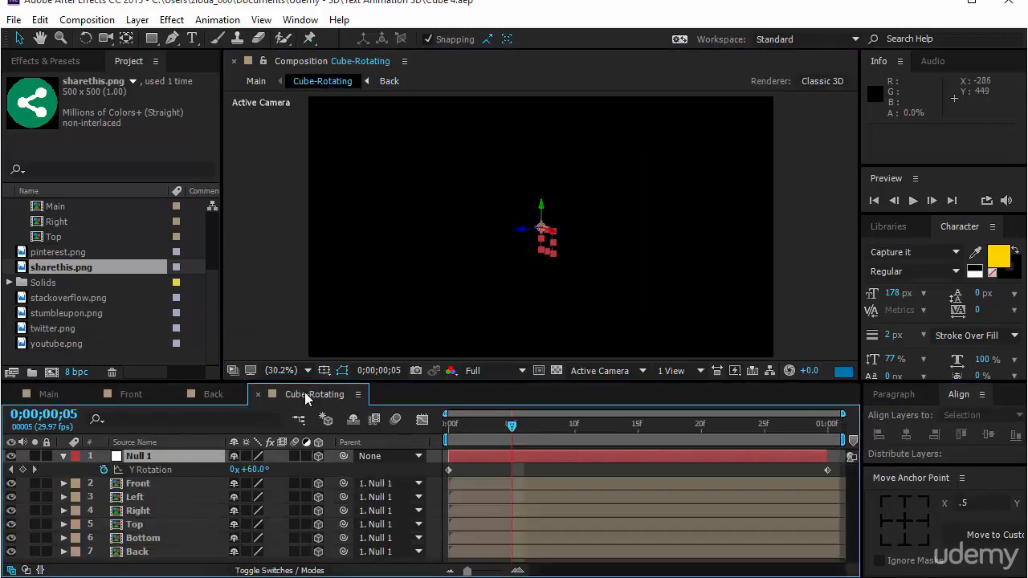
{"action": "double_click", "coordinate": [160, 494]}
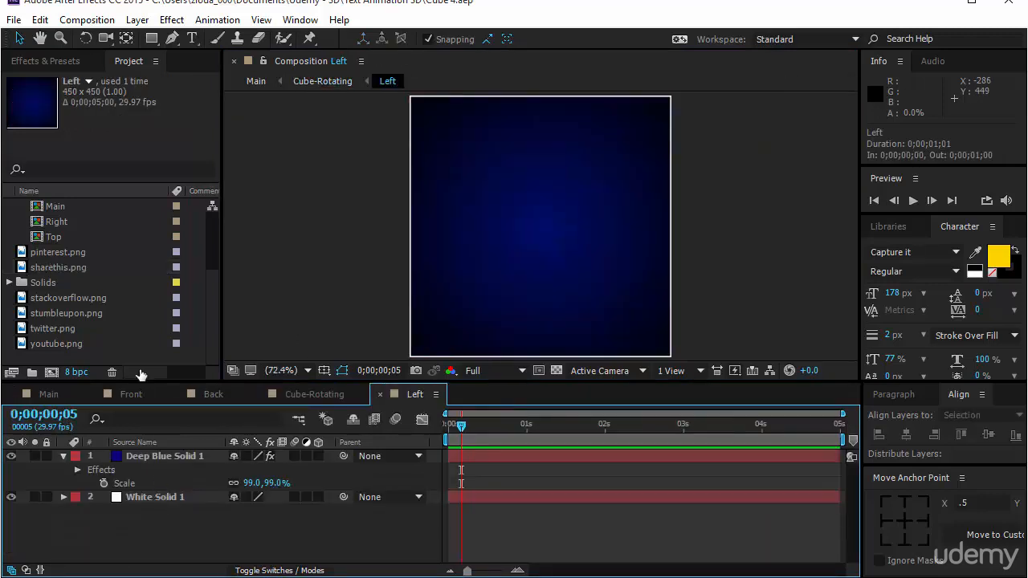
{"action": "left_click_drag", "start_coordinate": [77, 297], "coordinate": [541, 230]}
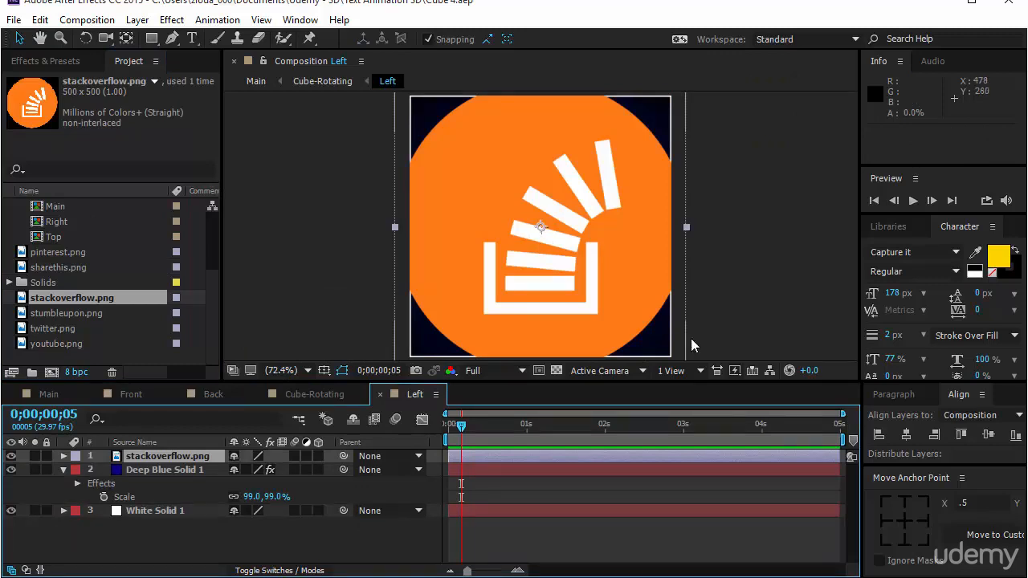
{"action": "left_click", "coordinate": [907, 435]}
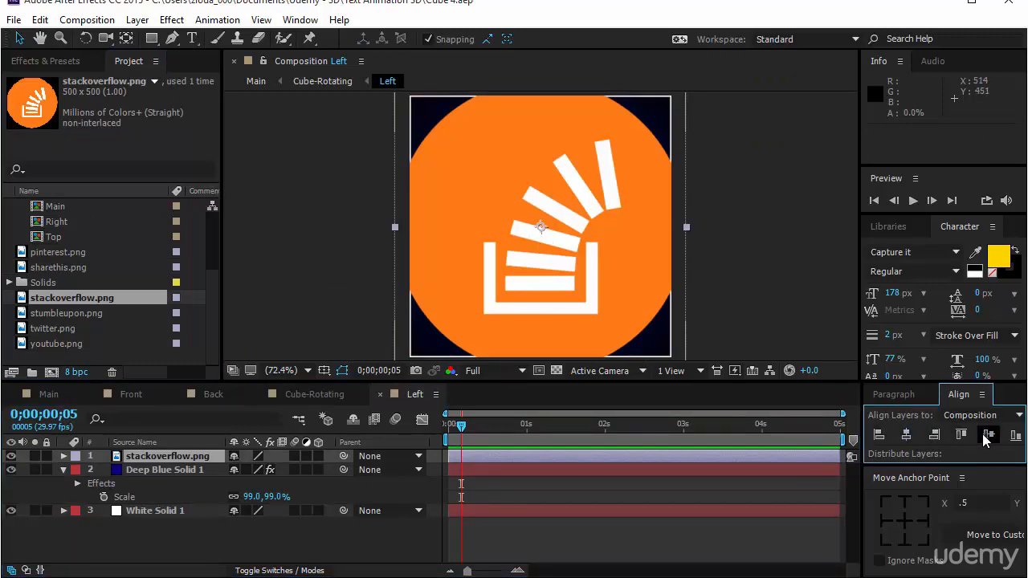
{"action": "left_click", "coordinate": [988, 434]}
Set the scale of the stackoverflow.png layer in the Left composition to 80%.
{"action": "left_click", "coordinate": [170, 456]}
{"action": "key", "text": "s"}
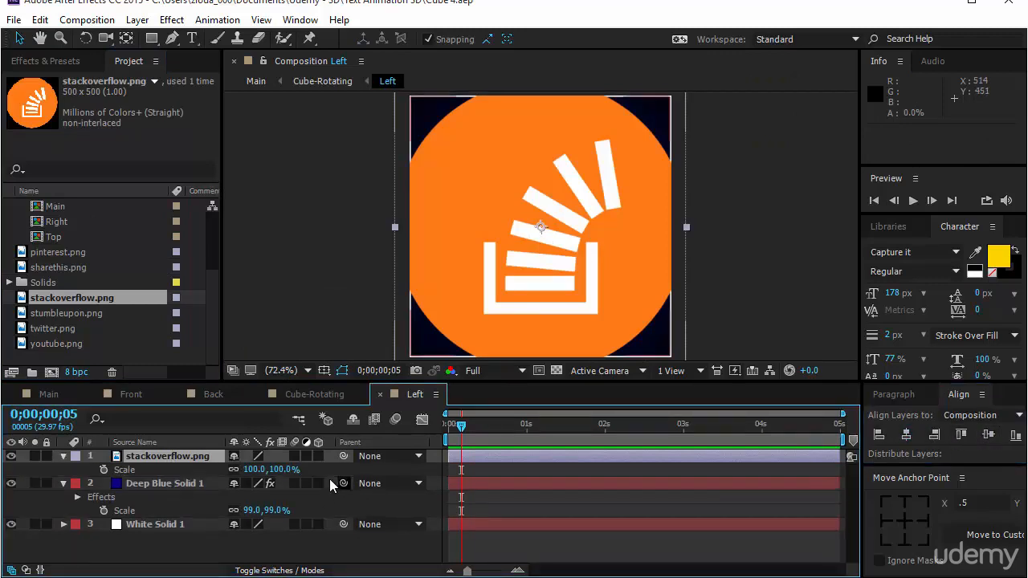
{"action": "type", "text": "80"}
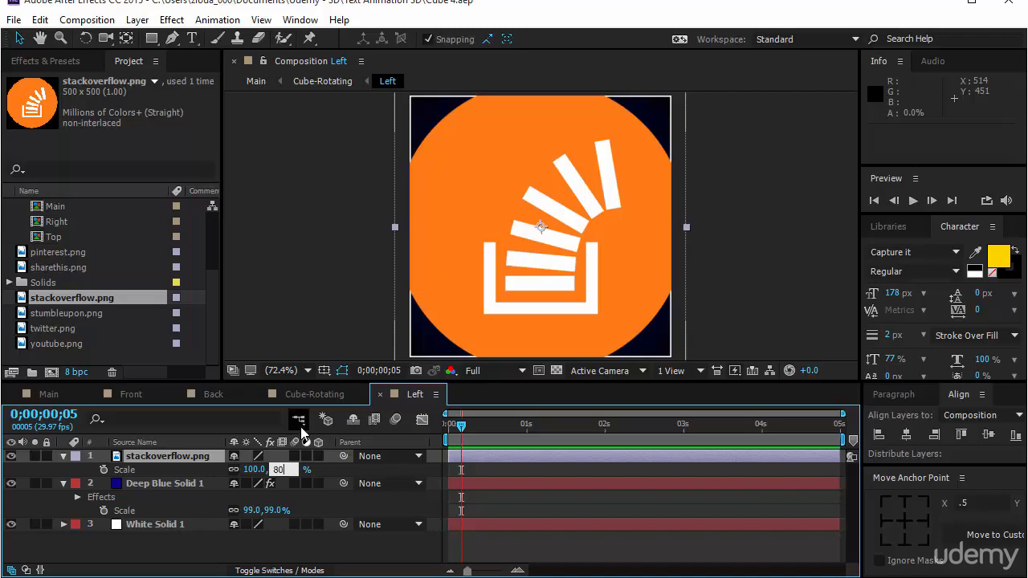
{"action": "key", "text": "Return"}
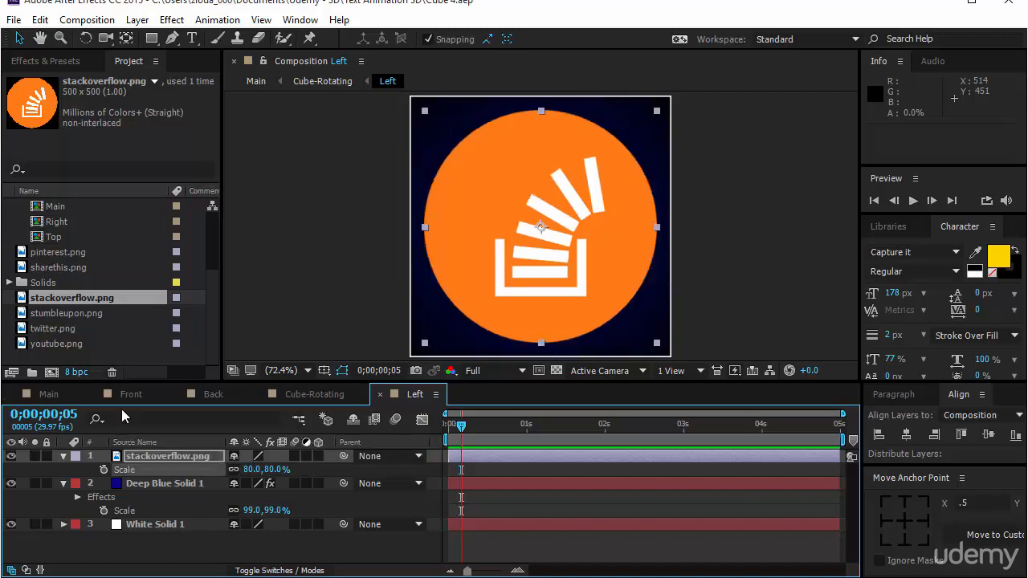
Open the Right composition from Cube-Rotating and add stumbleupon.png above the blue solid.
{"action": "left_click", "coordinate": [309, 394]}
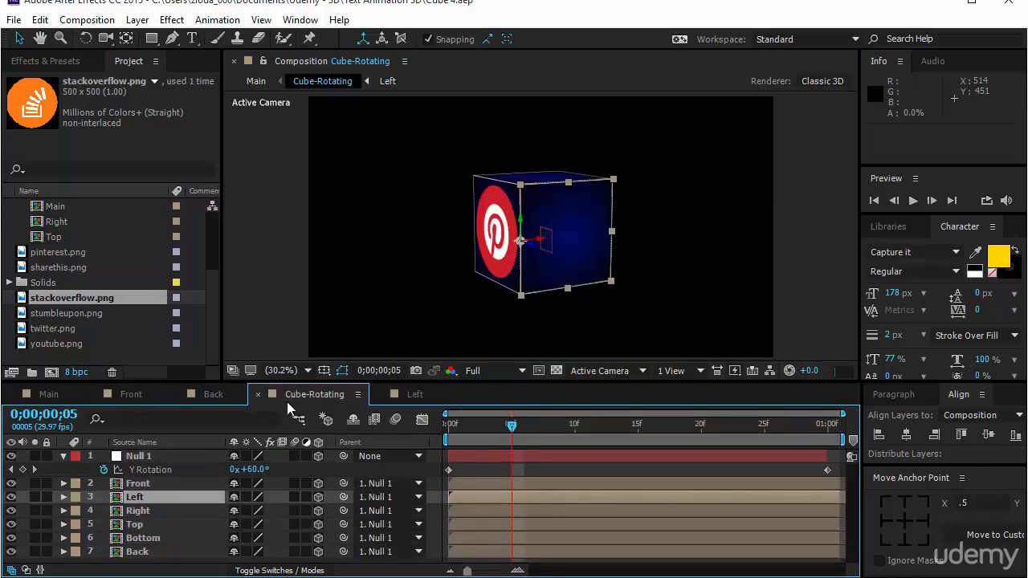
{"action": "double_click", "coordinate": [157, 512]}
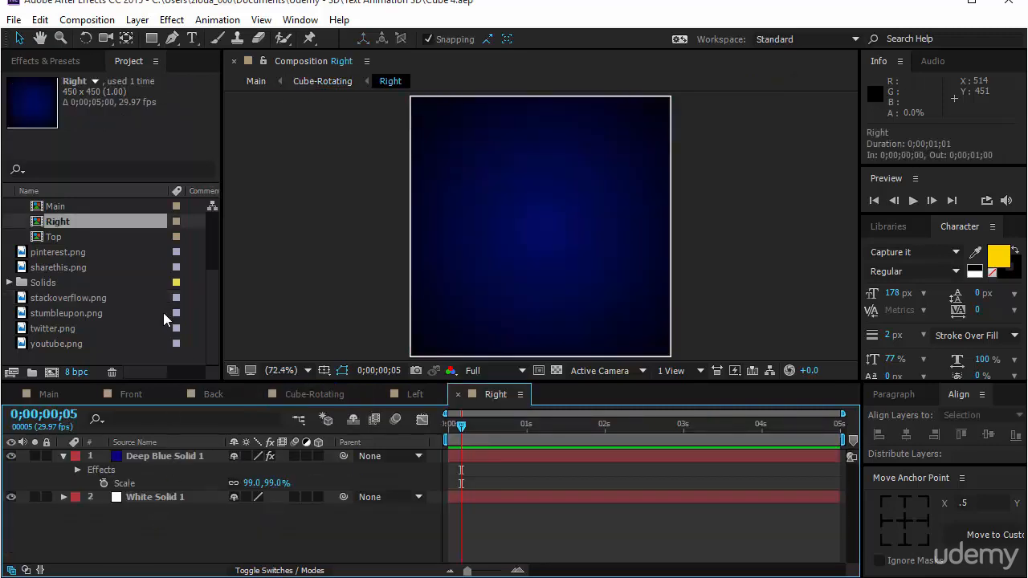
{"action": "left_click_drag", "start_coordinate": [106, 312], "coordinate": [552, 245]}
Centre the stumbleupon.png layer in the Right composition horizontally and vertically and set its scale to 80%.
{"action": "left_click", "coordinate": [989, 435]}
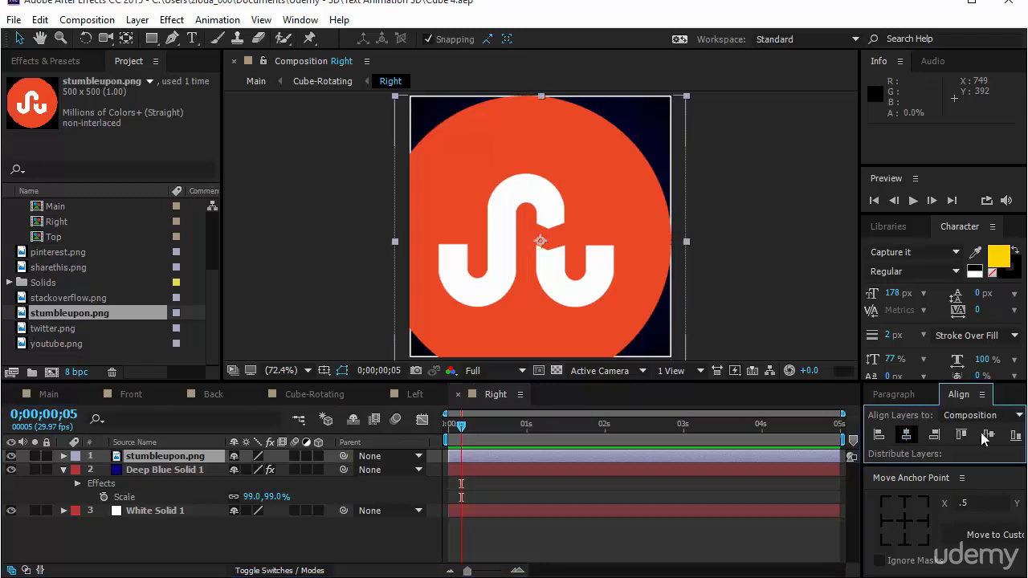
{"action": "left_click", "coordinate": [989, 435]}
{"action": "key", "text": "s"}
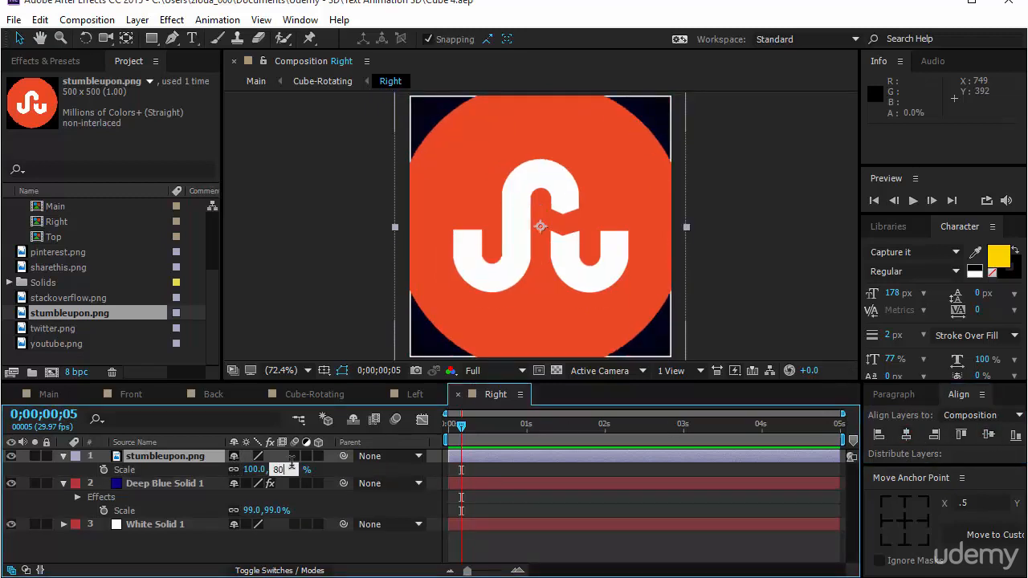
{"action": "key", "text": "Return"}
Open the Top composition from Cube-Rotating and add twitter.png above the blue solid.
{"action": "left_click", "coordinate": [314, 393]}
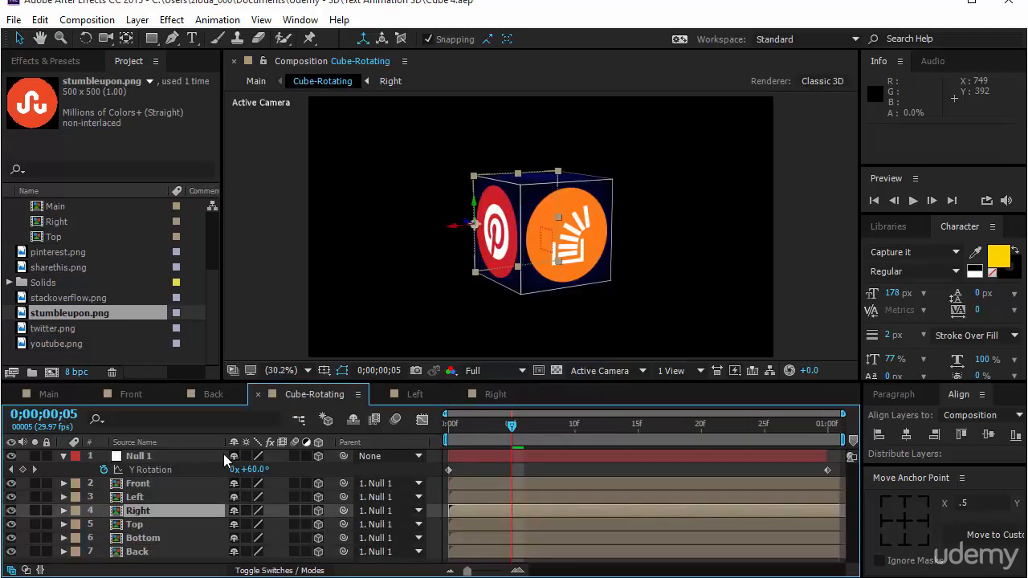
{"action": "double_click", "coordinate": [174, 527]}
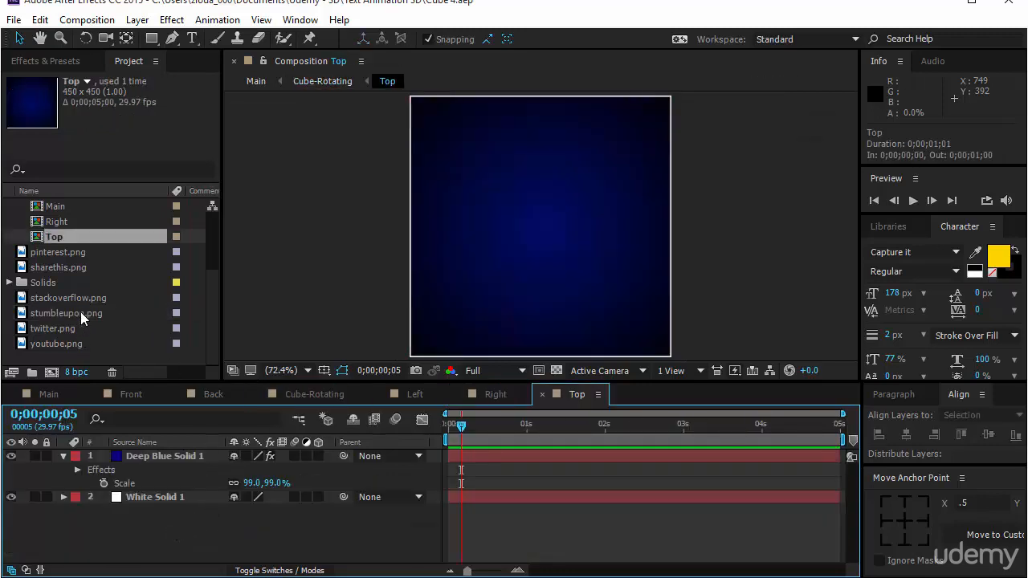
{"action": "left_click_drag", "start_coordinate": [75, 329], "coordinate": [524, 243]}
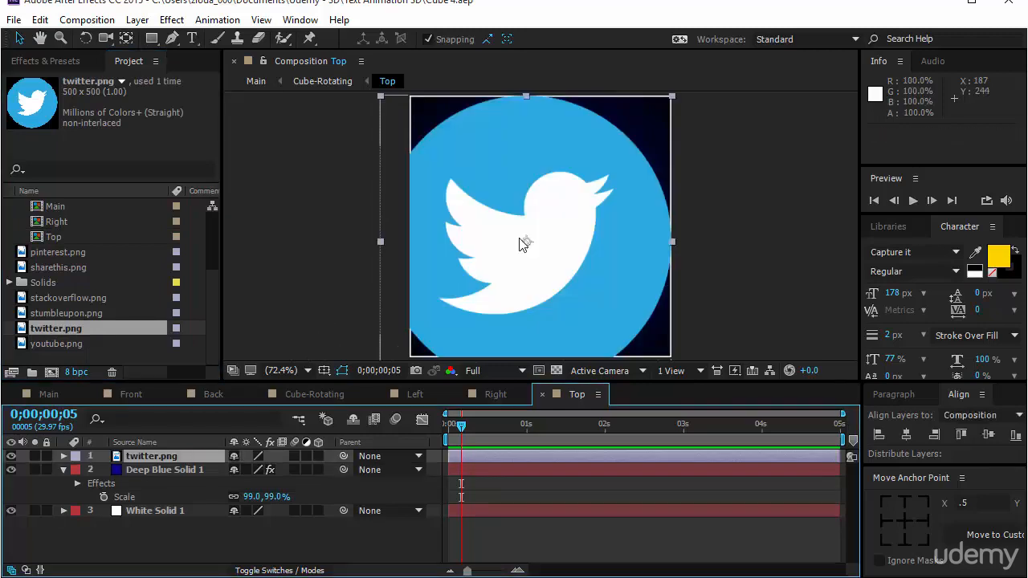
Centre the twitter.png layer in the Top composition horizontally and vertically and set its scale to 80%.
{"action": "left_click", "coordinate": [906, 434]}
{"action": "left_click", "coordinate": [989, 435]}
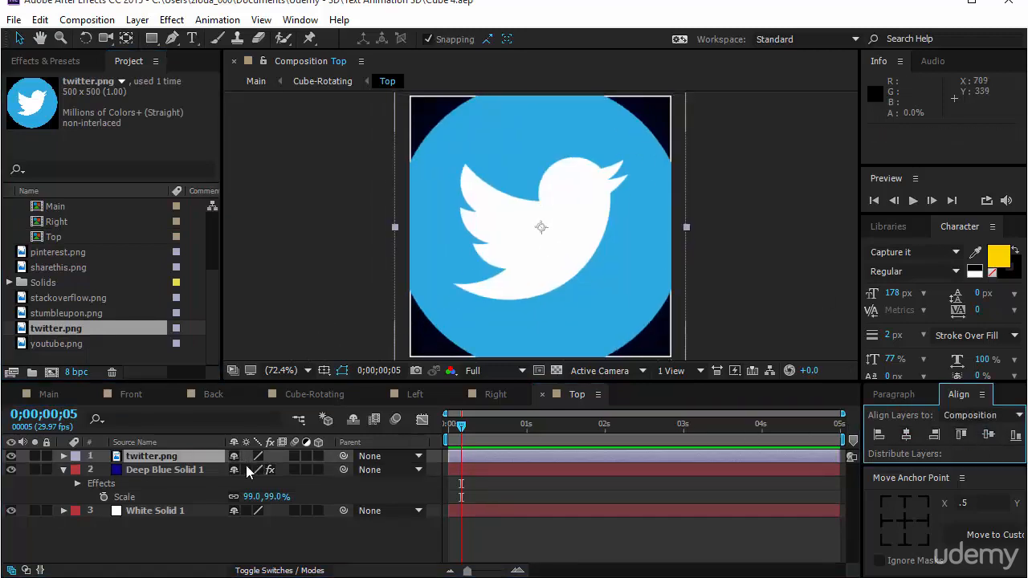
{"action": "left_click", "coordinate": [196, 458]}
{"action": "key", "text": "s"}
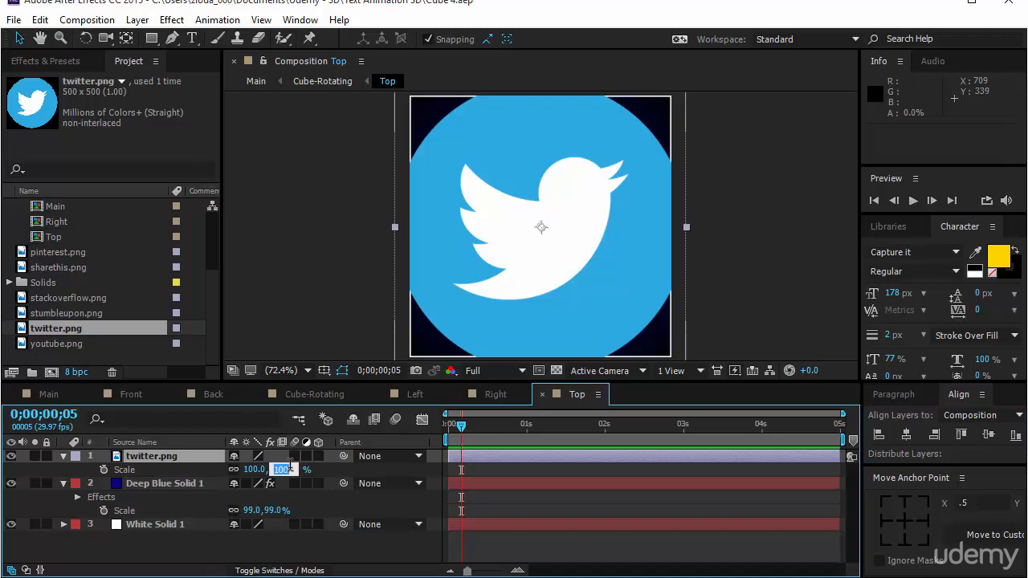
{"action": "key", "text": "Return"}
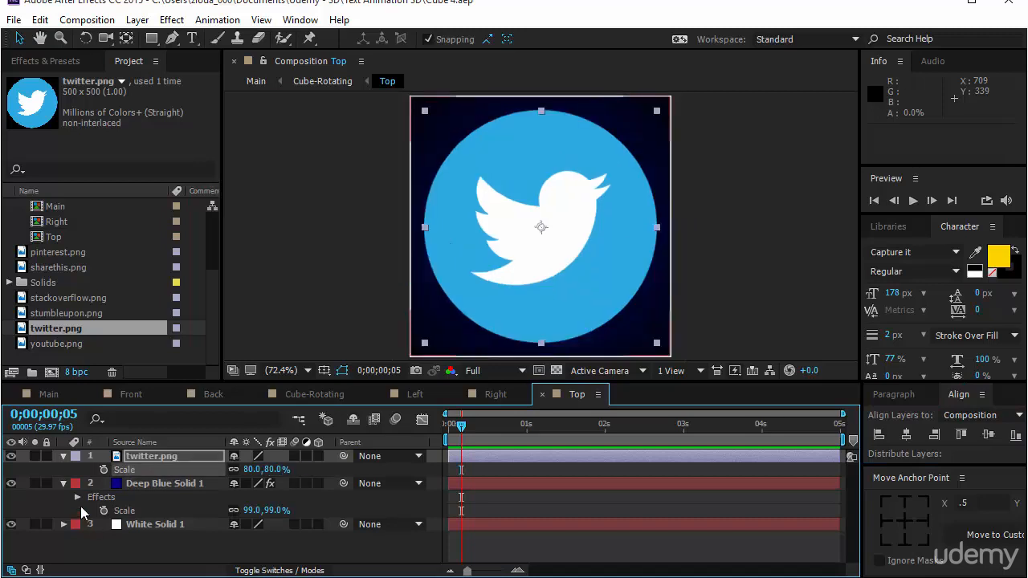
{"action": "left_click", "coordinate": [134, 543]}
Preview the Main composition and remove the position animation from the Cube-Rotating layer.
{"action": "left_click", "coordinate": [48, 398]}
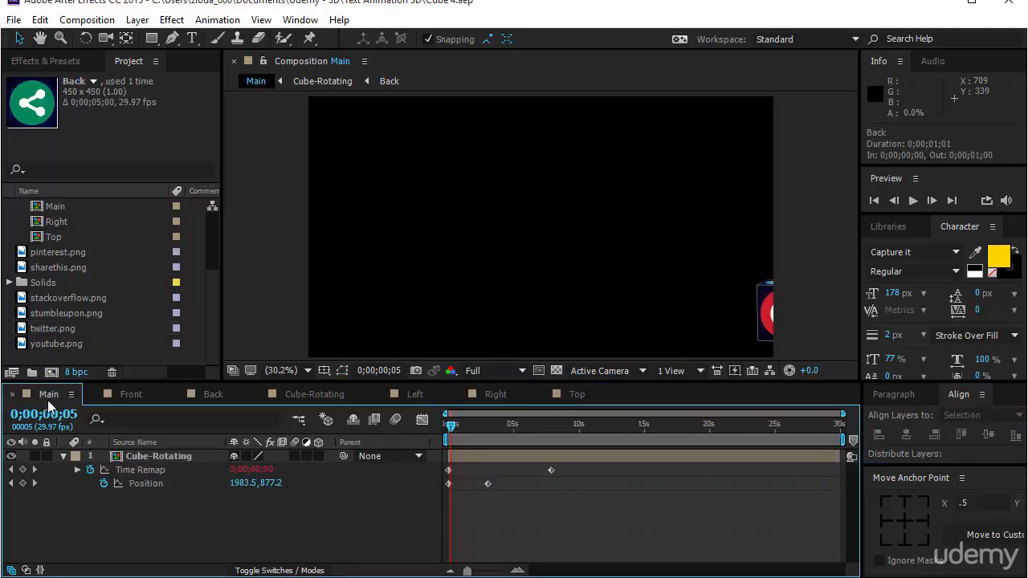
{"action": "key", "text": "space"}
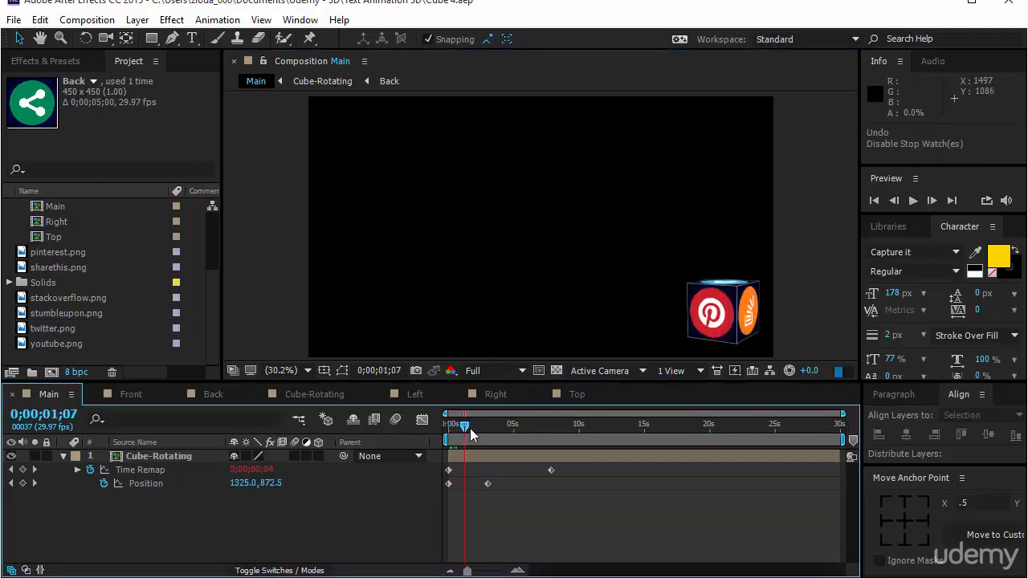
{"action": "left_click", "coordinate": [104, 484]}
{"action": "left_click", "coordinate": [606, 317]}
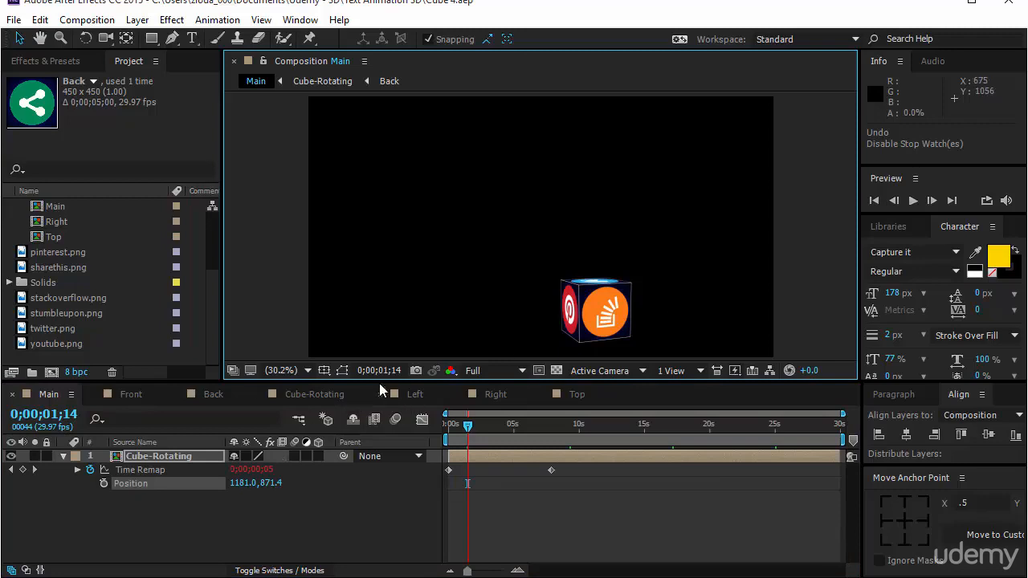
Enlarge the Cube-Rotating layer in Main to about 107% and move it to about 959, 537 in the frame's centre.
{"action": "left_click", "coordinate": [343, 371]}
{"action": "left_click_drag", "start_coordinate": [594, 313], "coordinate": [522, 209]}
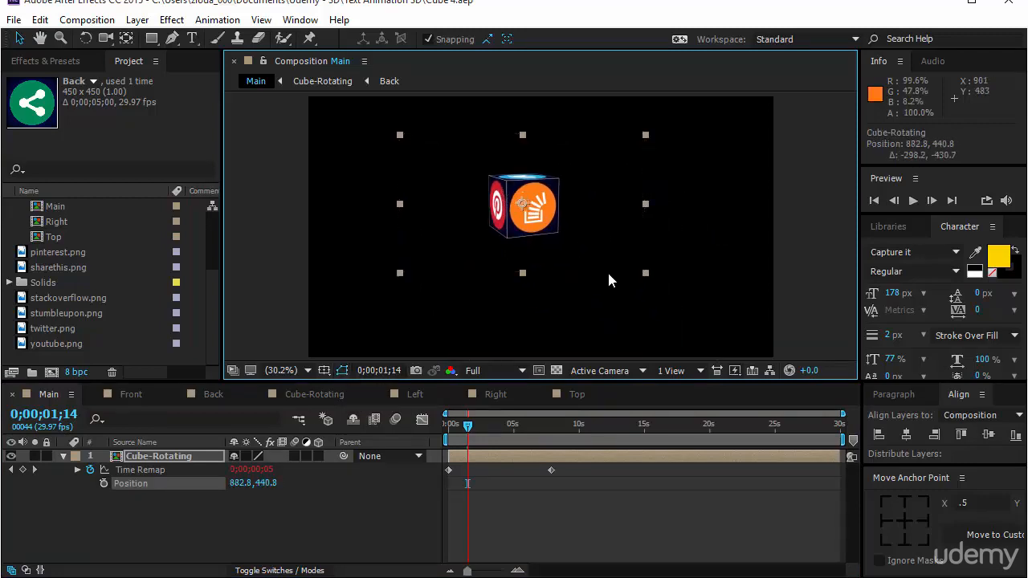
{"action": "left_click", "coordinate": [660, 287]}
{"action": "left_click", "coordinate": [547, 214]}
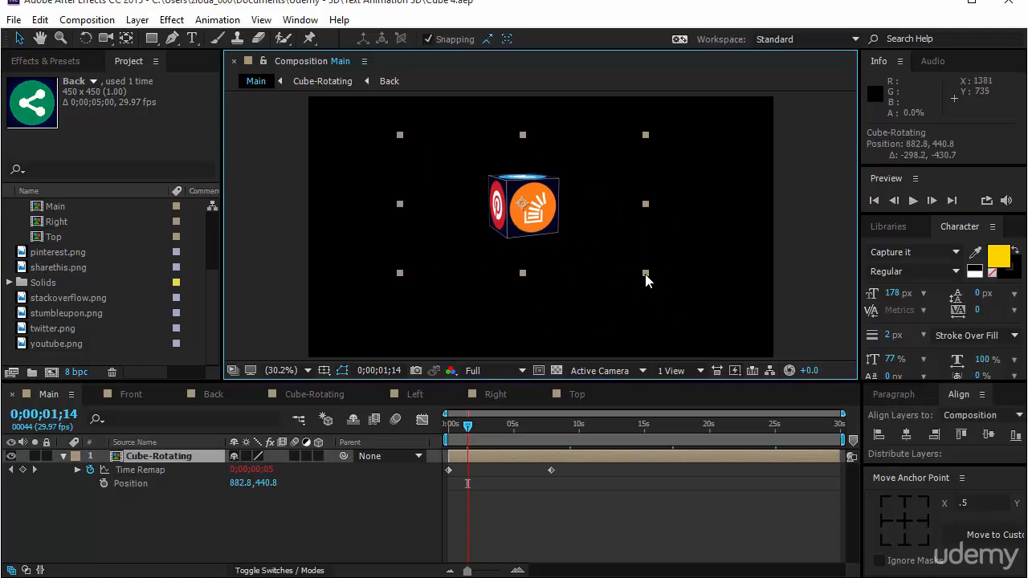
{"action": "left_click_drag", "start_coordinate": [647, 274], "coordinate": [772, 361]}
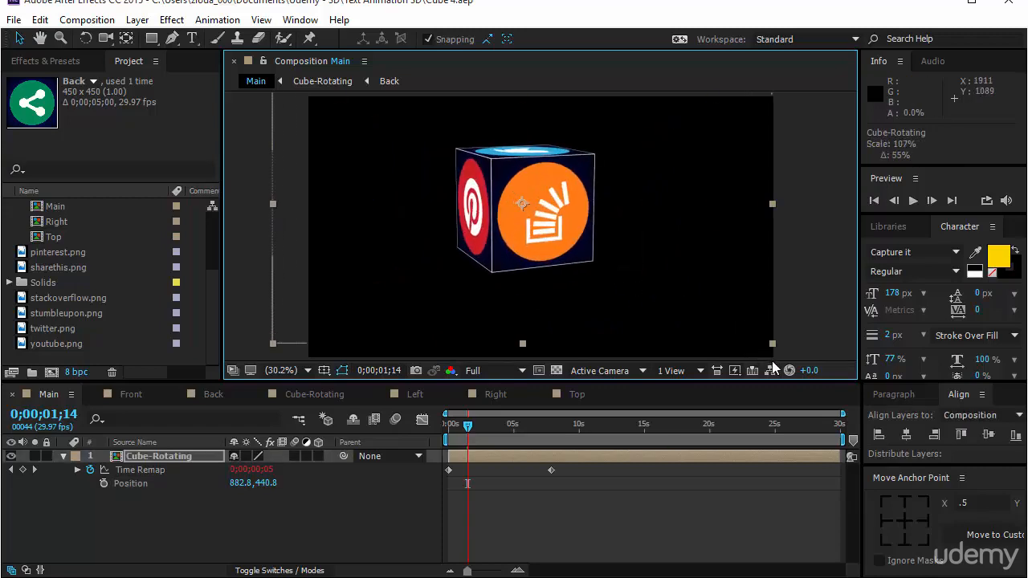
{"action": "left_click_drag", "start_coordinate": [579, 274], "coordinate": [597, 298]}
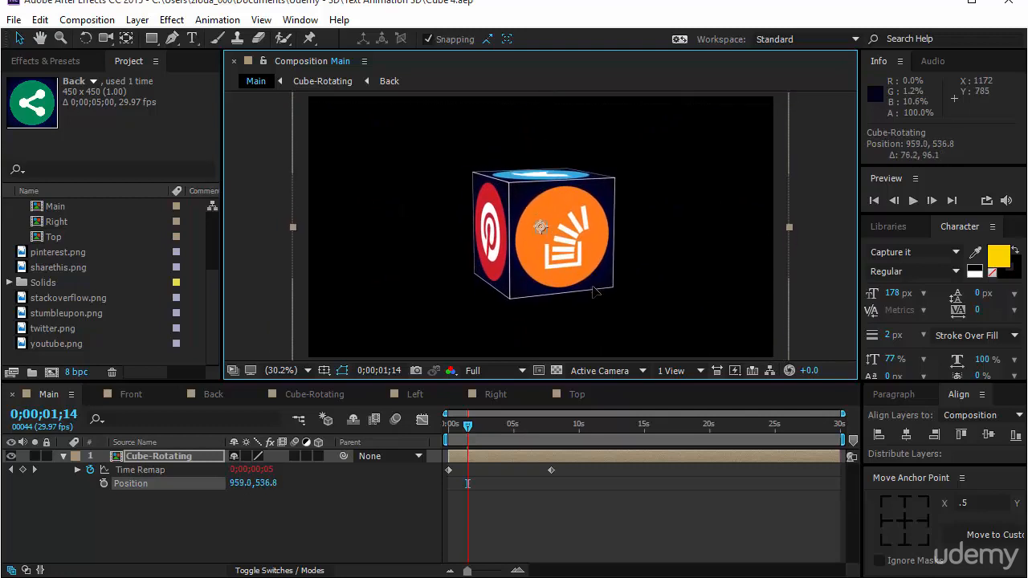
{"action": "left_click", "coordinate": [592, 492]}
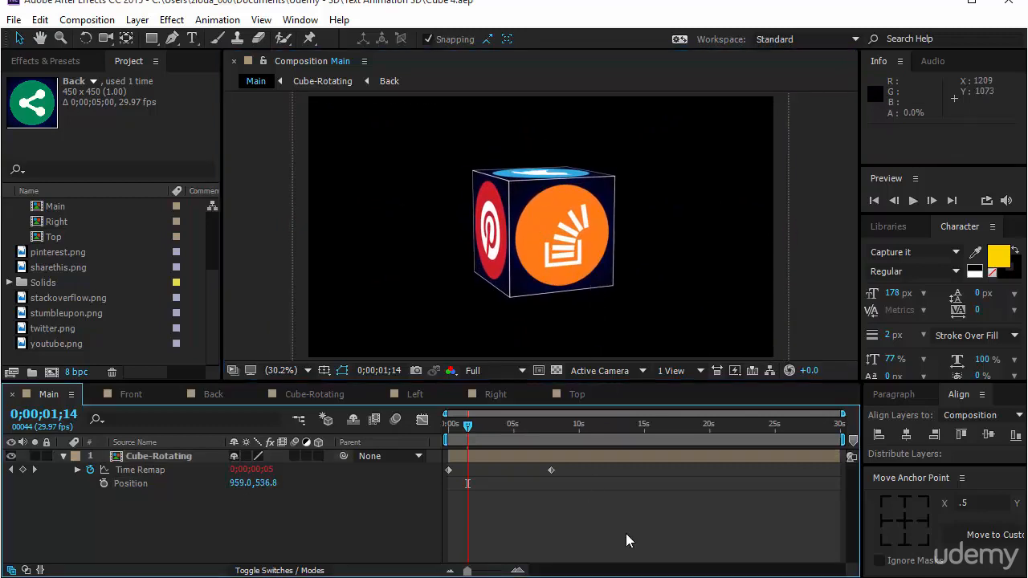
Move the second Time Remap keyframe of Cube-Rotating earlier to about 0;00;01;16, previewing the rotation in Main.
{"action": "left_click", "coordinate": [914, 202]}
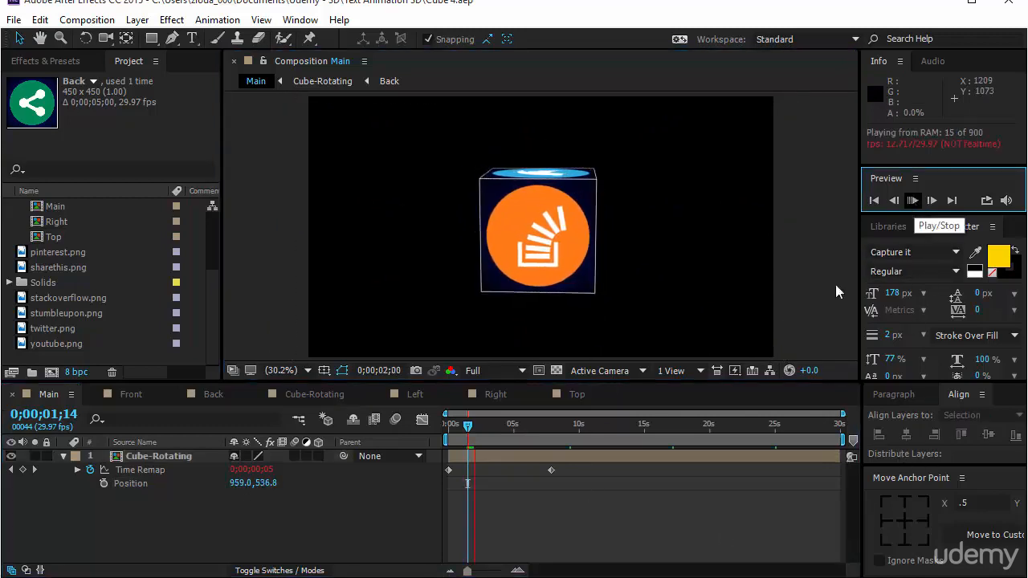
{"action": "left_click_drag", "start_coordinate": [550, 470], "coordinate": [490, 475]}
{"action": "key", "text": "space"}
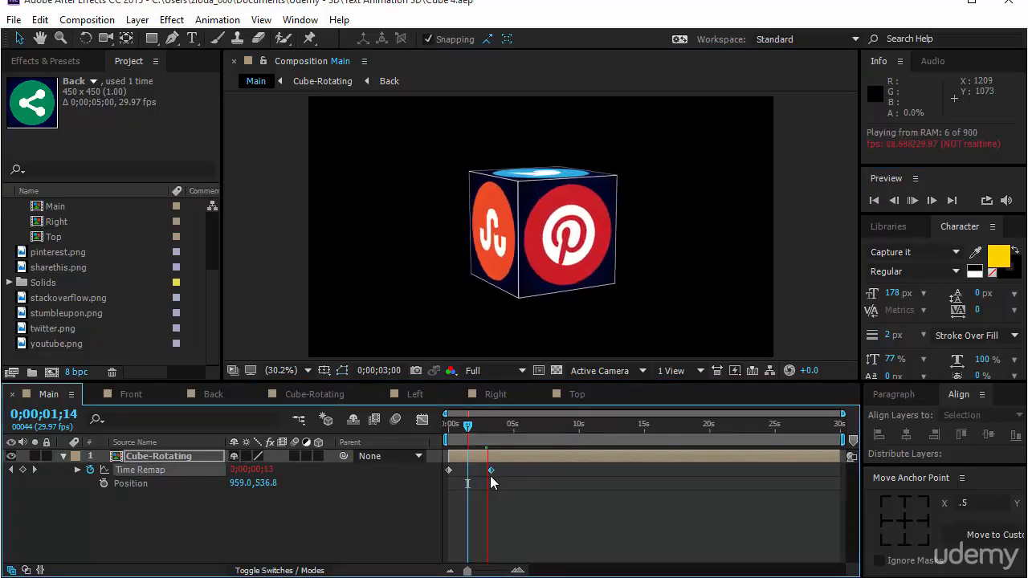
{"action": "left_click", "coordinate": [557, 513]}
{"action": "left_click", "coordinate": [450, 424]}
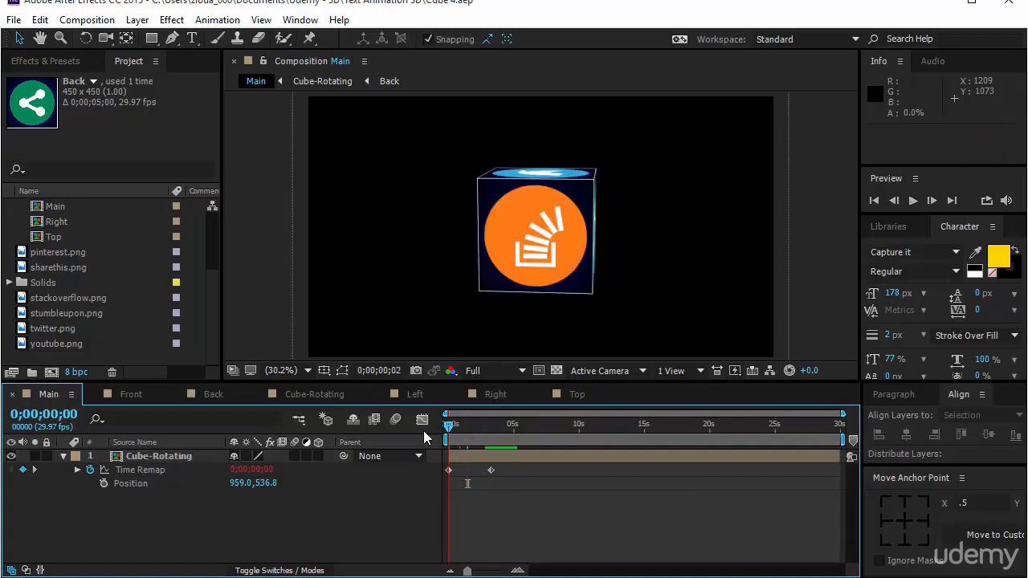
{"action": "left_click_drag", "start_coordinate": [491, 470], "coordinate": [468, 471]}
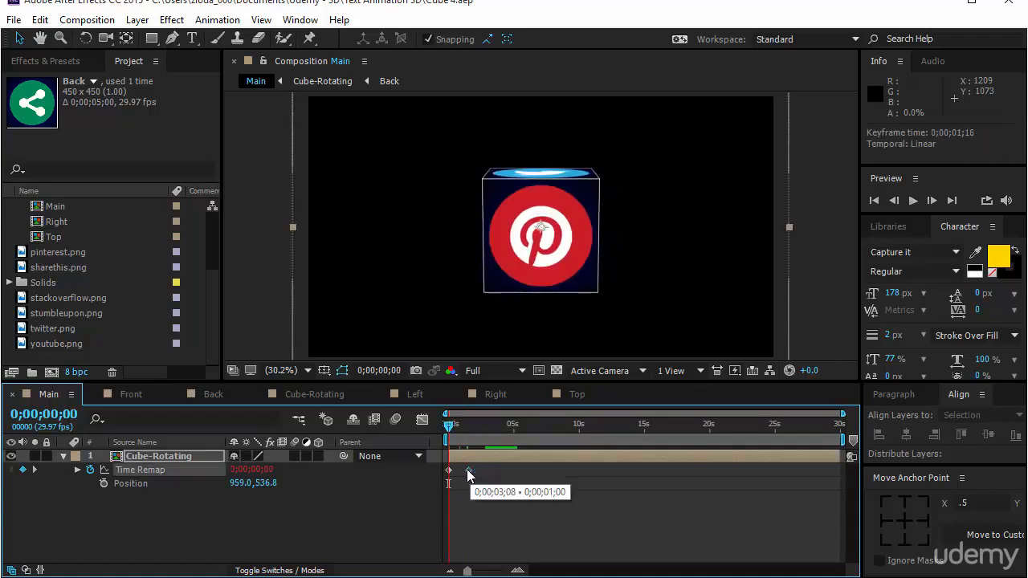
{"action": "left_click", "coordinate": [911, 203]}
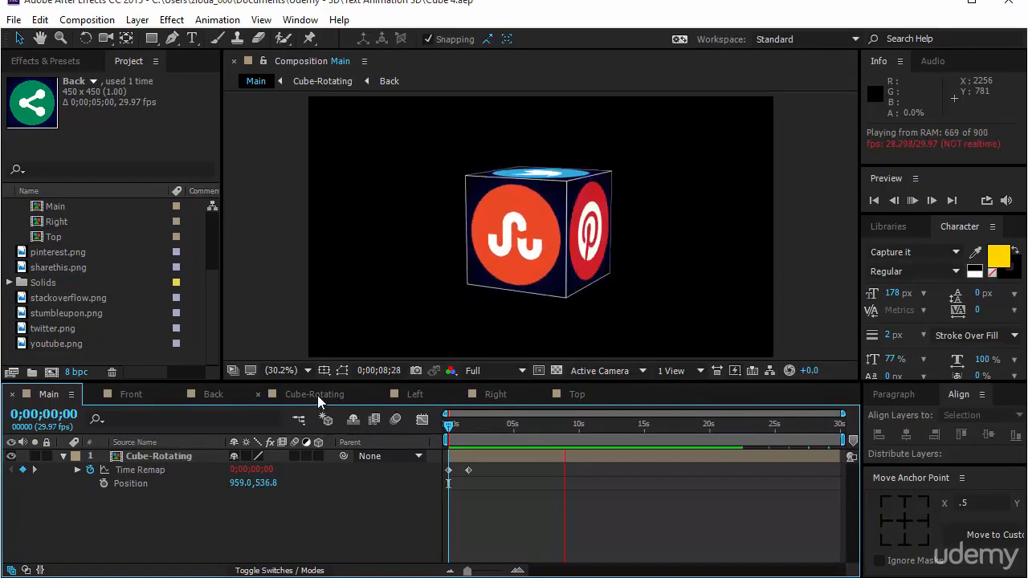
Add a white shadow-casting Point light with 100% intensity to the Cube-Rotating composition.
{"action": "left_click", "coordinate": [317, 395]}
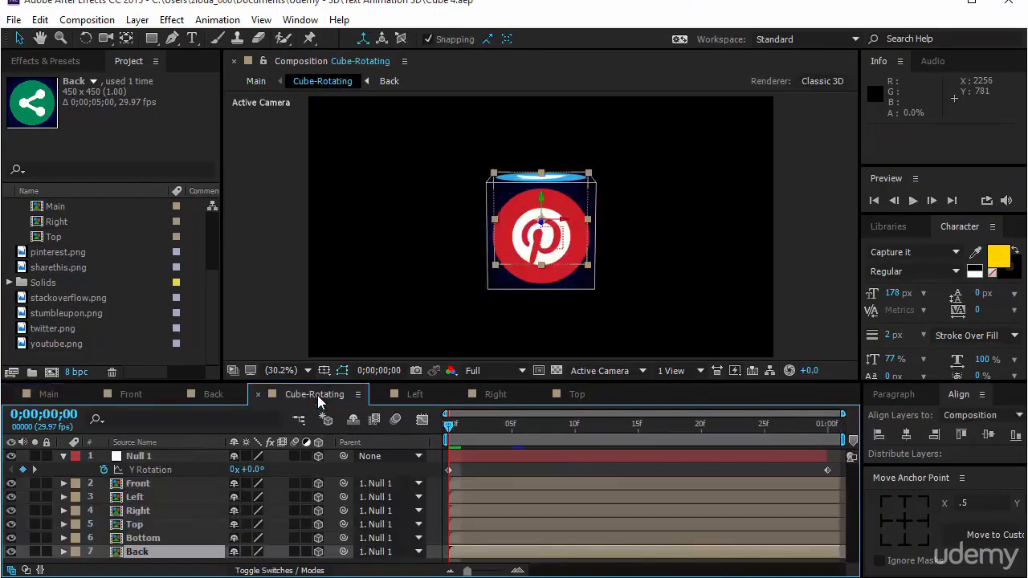
{"action": "left_click", "coordinate": [322, 285]}
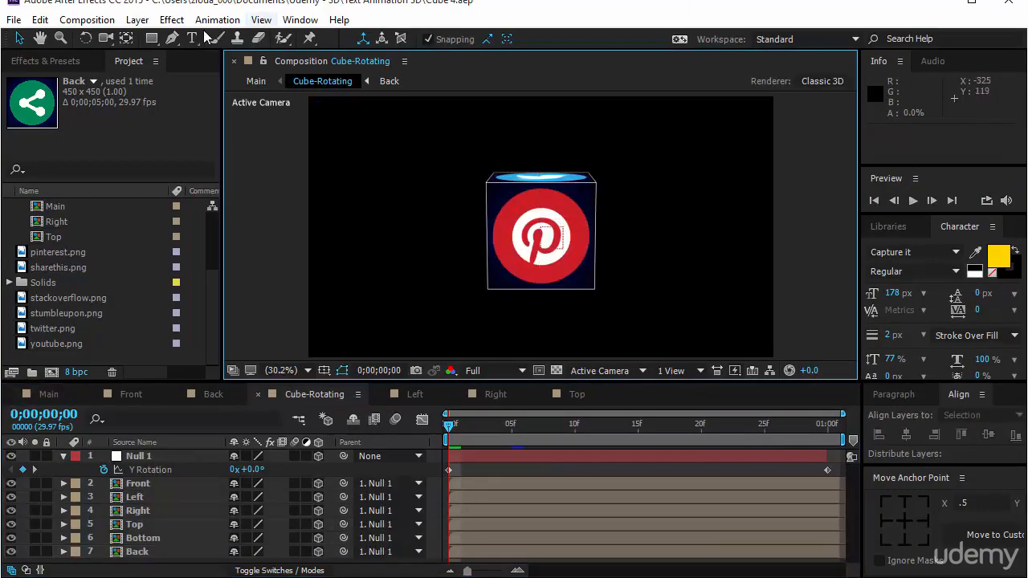
{"action": "left_click", "coordinate": [135, 21]}
{"action": "mouse_move", "coordinate": [192, 9]}
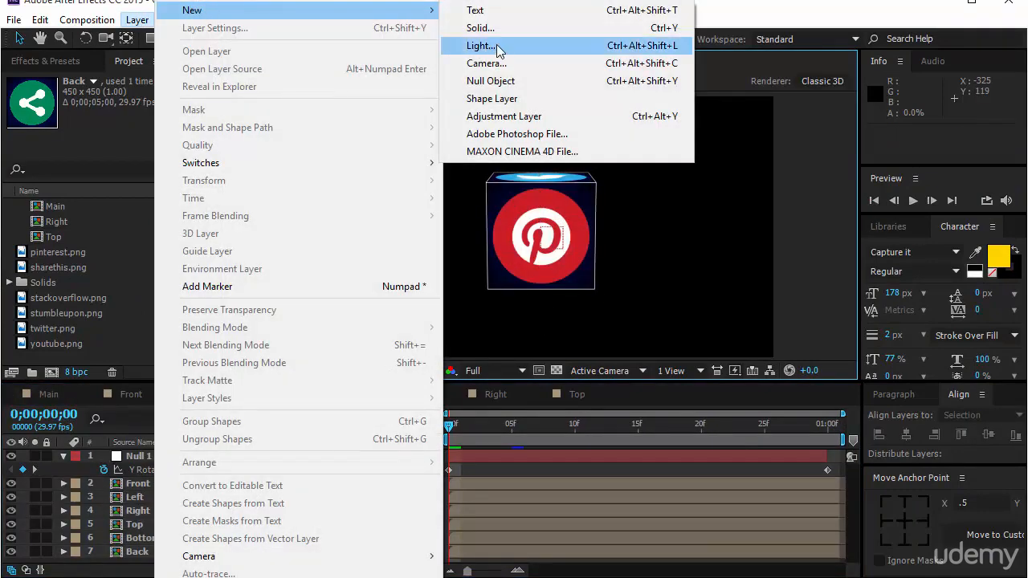
{"action": "left_click", "coordinate": [499, 47]}
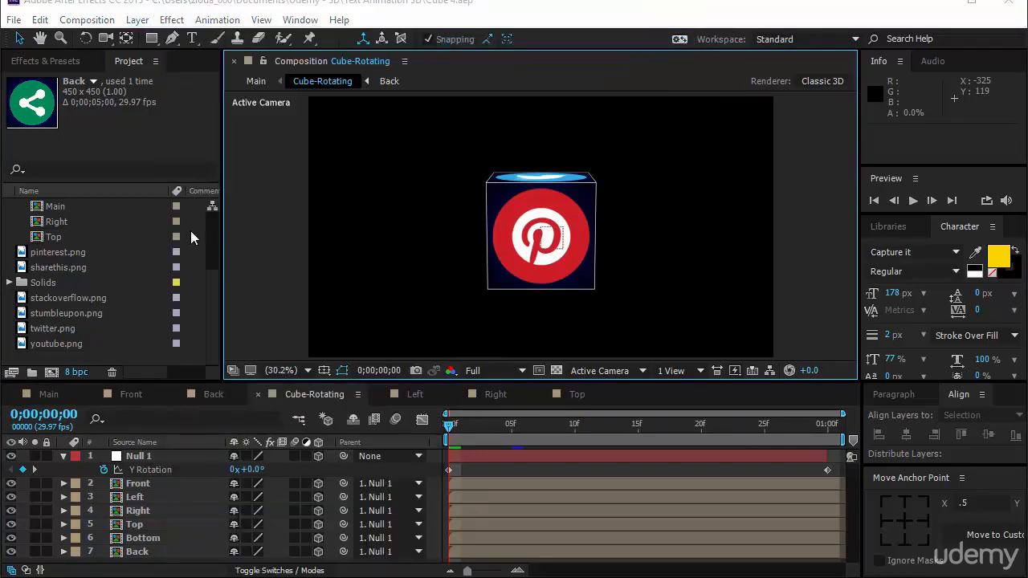
{"action": "left_click", "coordinate": [159, 71]}
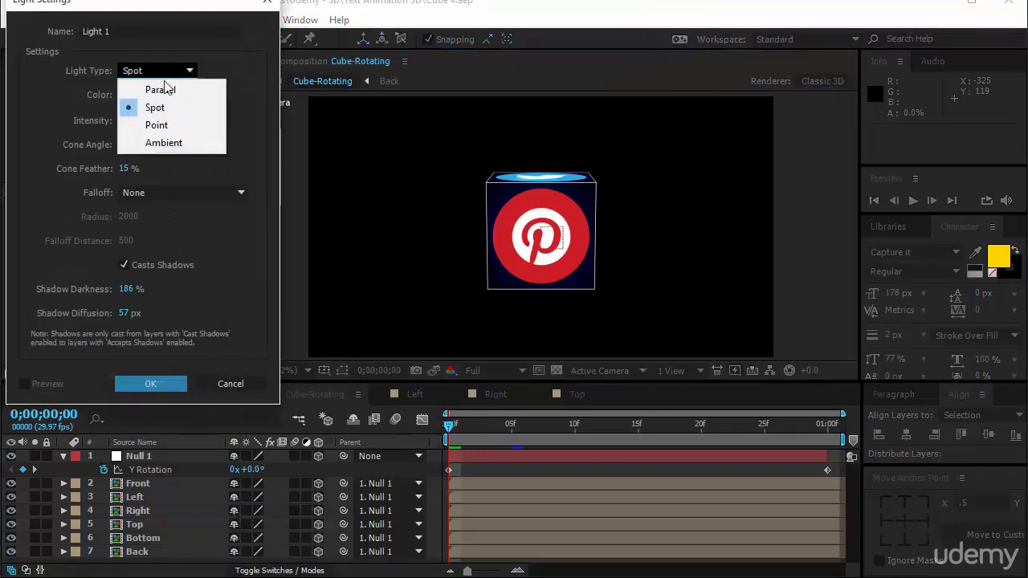
{"action": "left_click", "coordinate": [167, 125]}
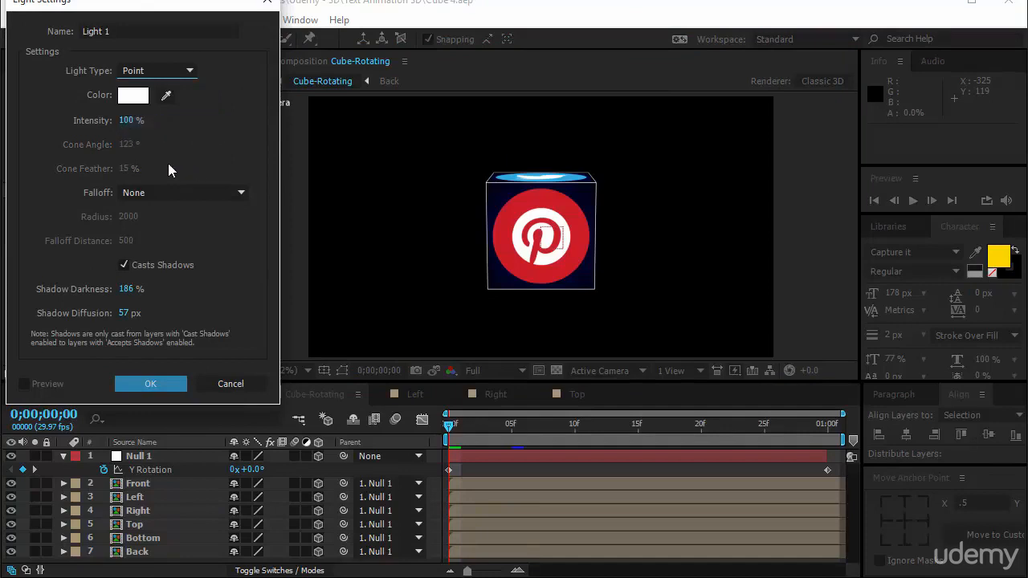
{"action": "left_click", "coordinate": [151, 386]}
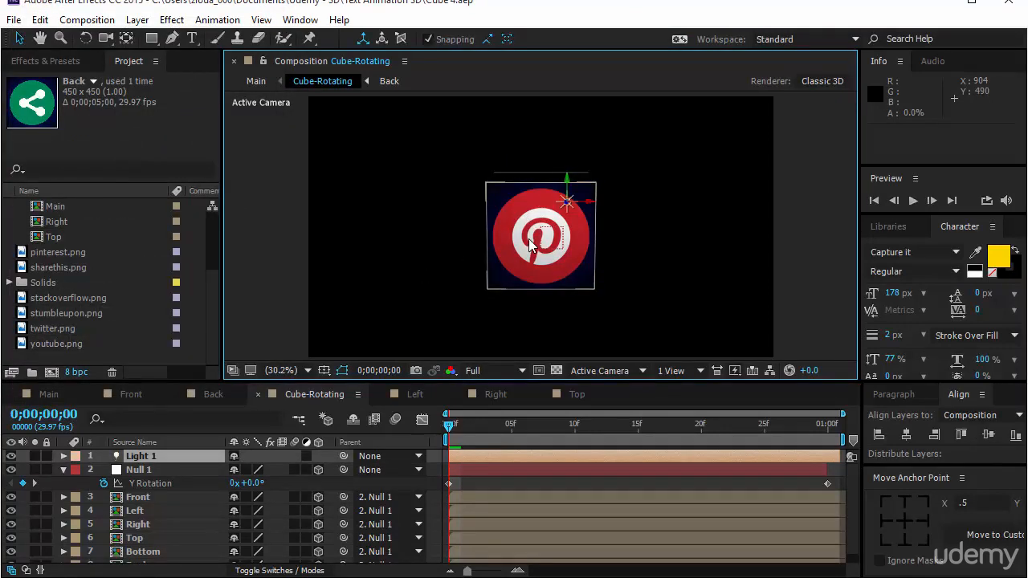
Move Light 1 away from the cube to its upper right, at about 1441, 301, -466.5.
{"action": "left_click", "coordinate": [169, 455]}
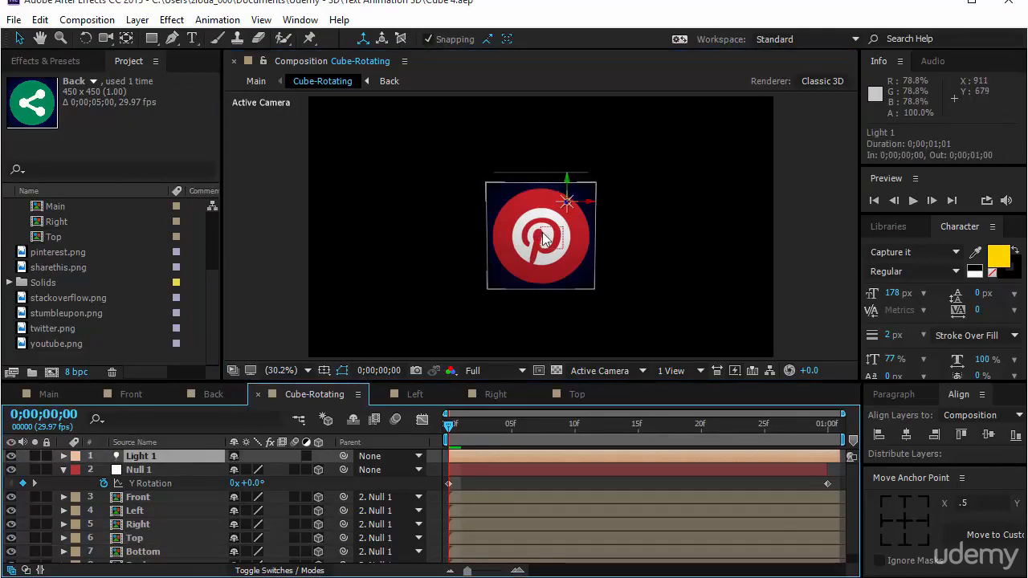
{"action": "left_click_drag", "start_coordinate": [568, 180], "coordinate": [671, 167]}
{"action": "left_click_drag", "start_coordinate": [684, 127], "coordinate": [664, 137]}
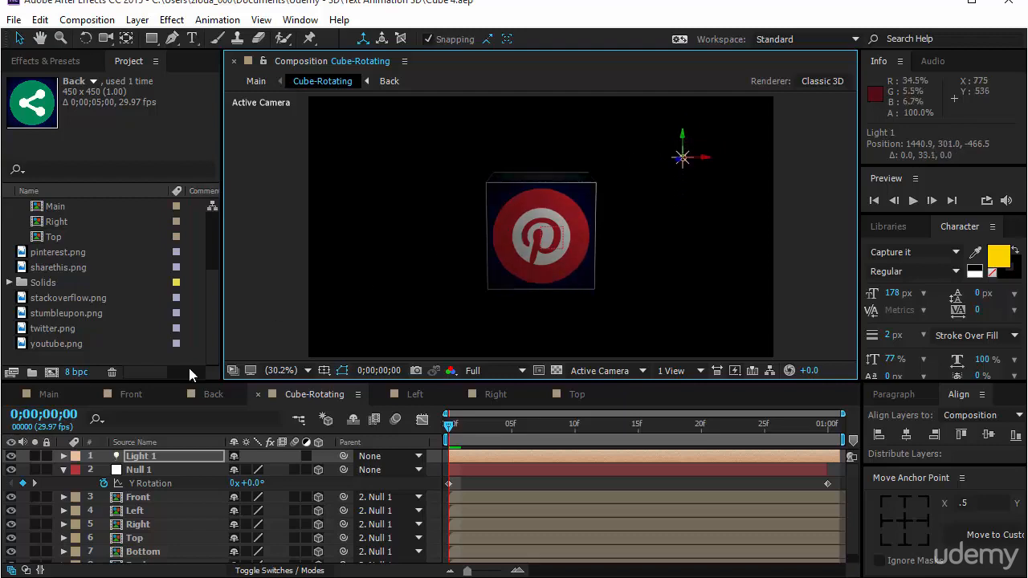
Set the intensity of Light 1 to 150% and raise the light to about 1441, 241, -466.5.
{"action": "left_click", "coordinate": [158, 455]}
{"action": "double_click", "coordinate": [159, 454]}
{"action": "left_click", "coordinate": [138, 121]}
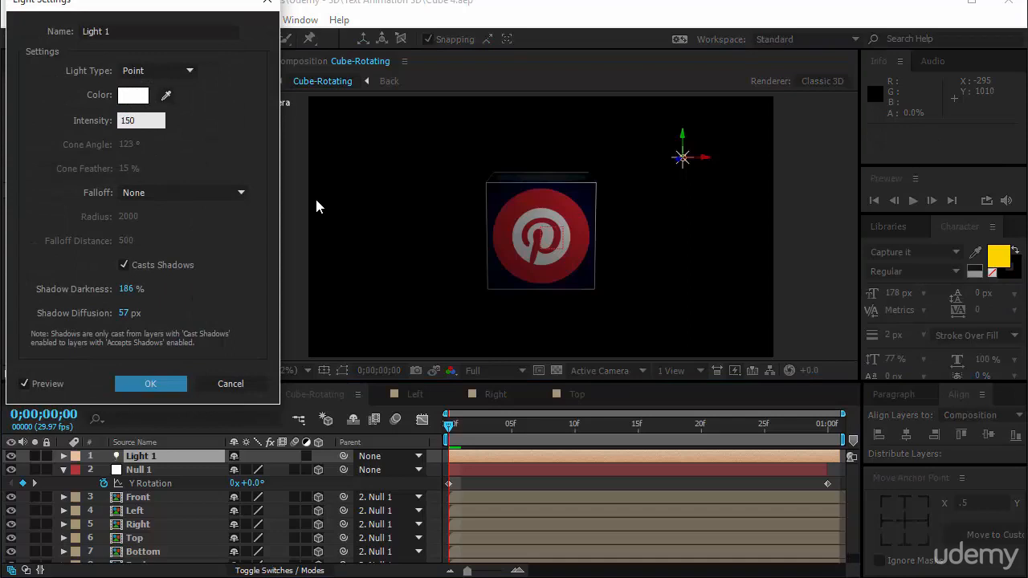
{"action": "key", "text": "Return"}
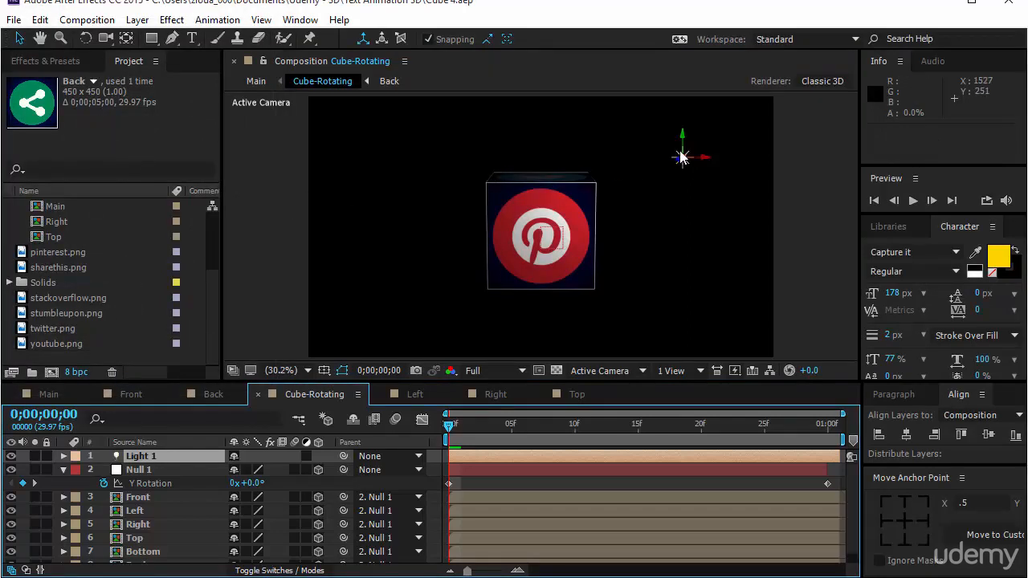
{"action": "left_click_drag", "start_coordinate": [683, 143], "coordinate": [681, 126]}
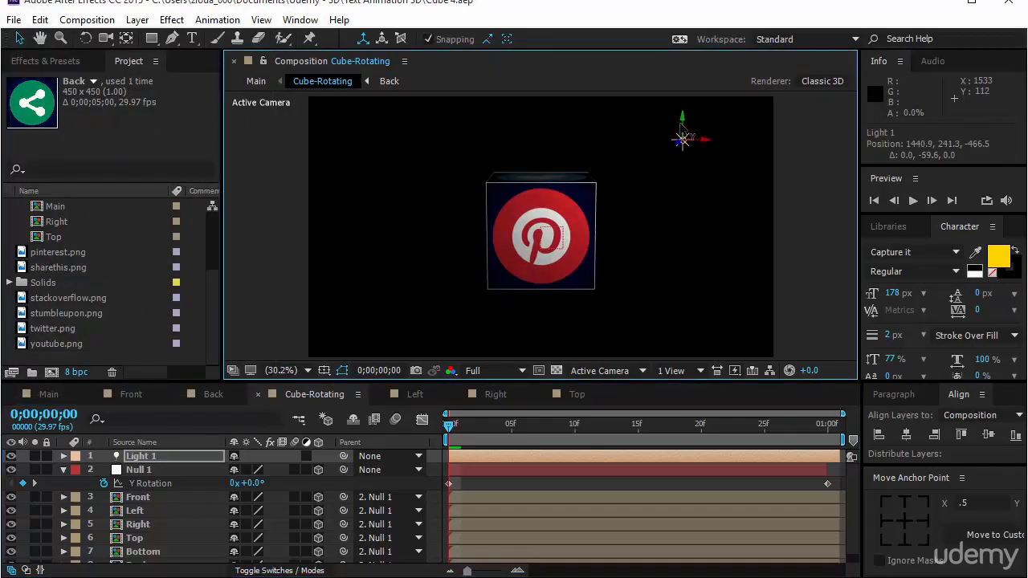
Preview the lit cube in Main and move the second Time Remap keyframe to just under 3 seconds.
{"action": "left_click", "coordinate": [46, 394]}
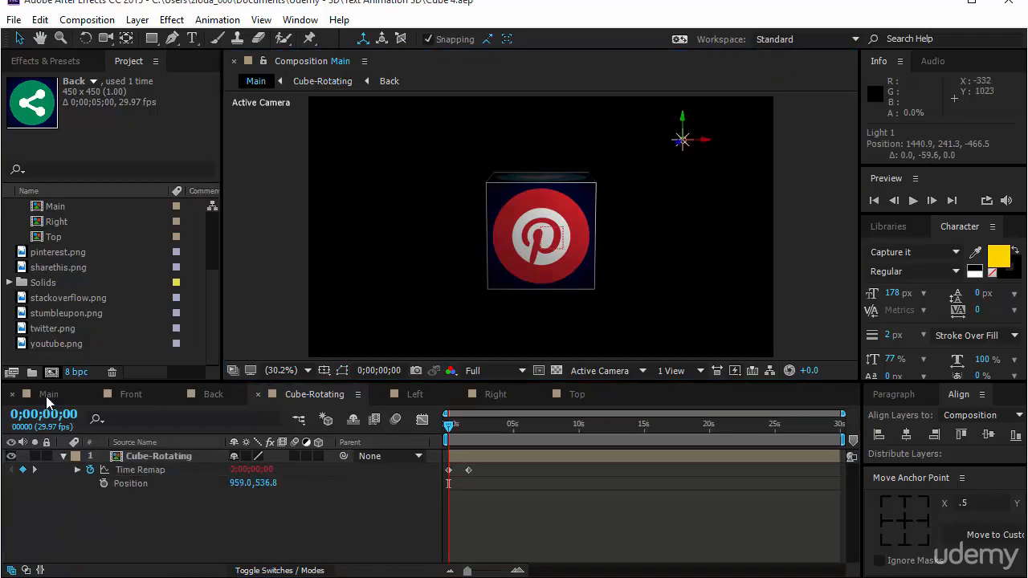
{"action": "left_click", "coordinate": [914, 199]}
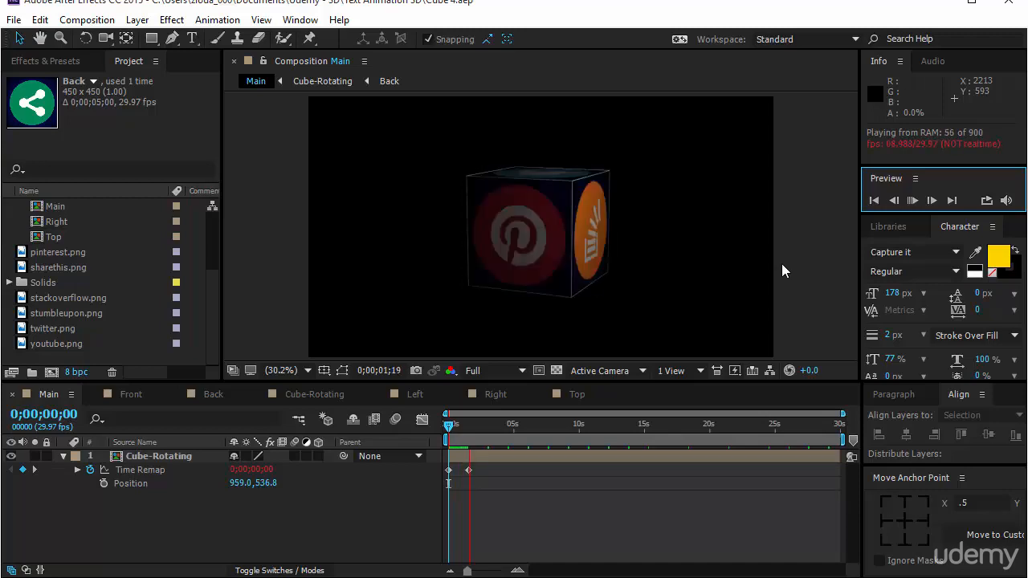
{"action": "left_click_drag", "start_coordinate": [469, 470], "coordinate": [482, 470]}
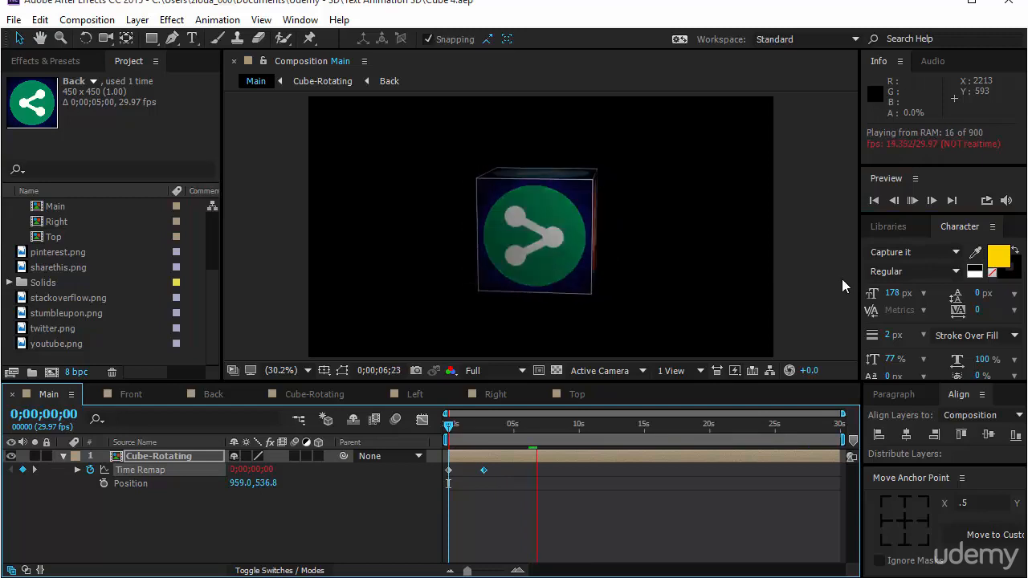
Increase the intensity of Light 1 in the Cube-Rotating composition to 210%.
{"action": "left_click", "coordinate": [312, 395]}
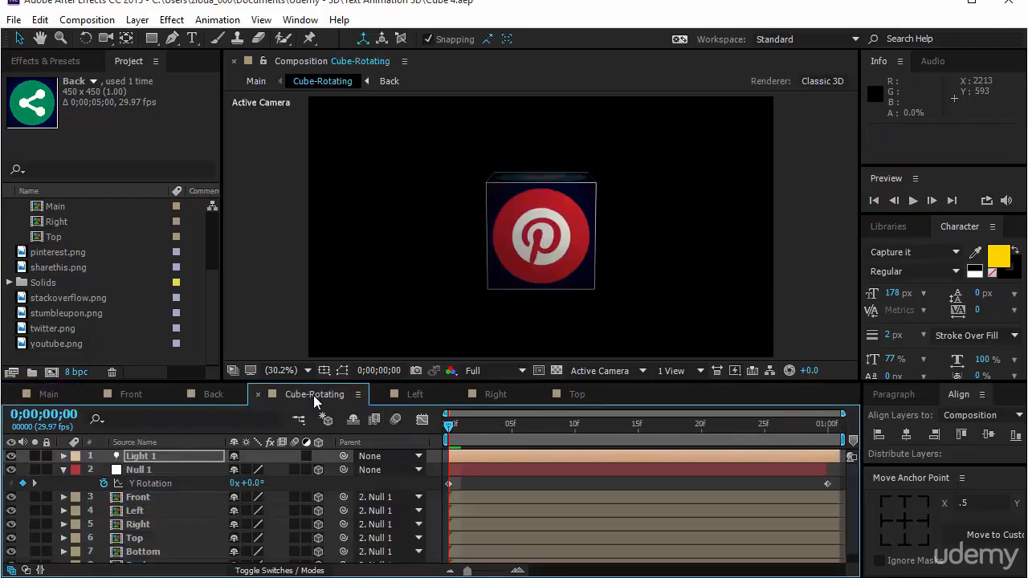
{"action": "double_click", "coordinate": [164, 456]}
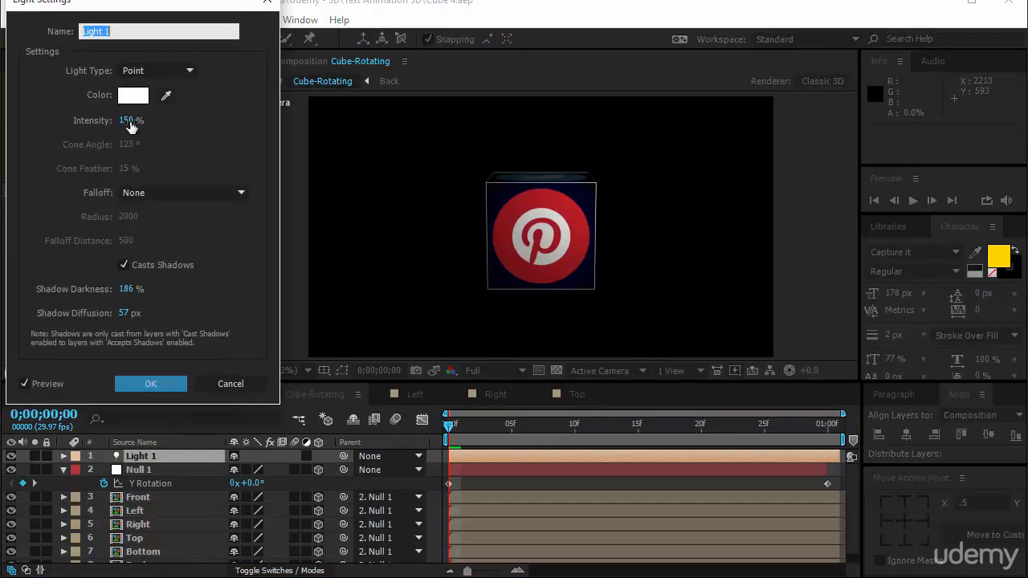
{"action": "left_click_drag", "start_coordinate": [132, 127], "coordinate": [190, 123]}
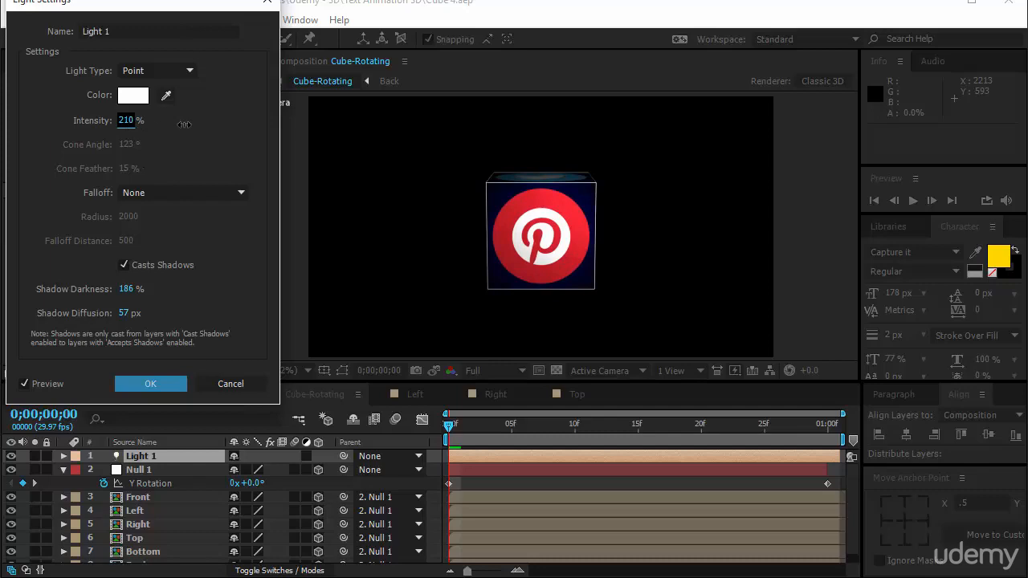
{"action": "left_click", "coordinate": [150, 383]}
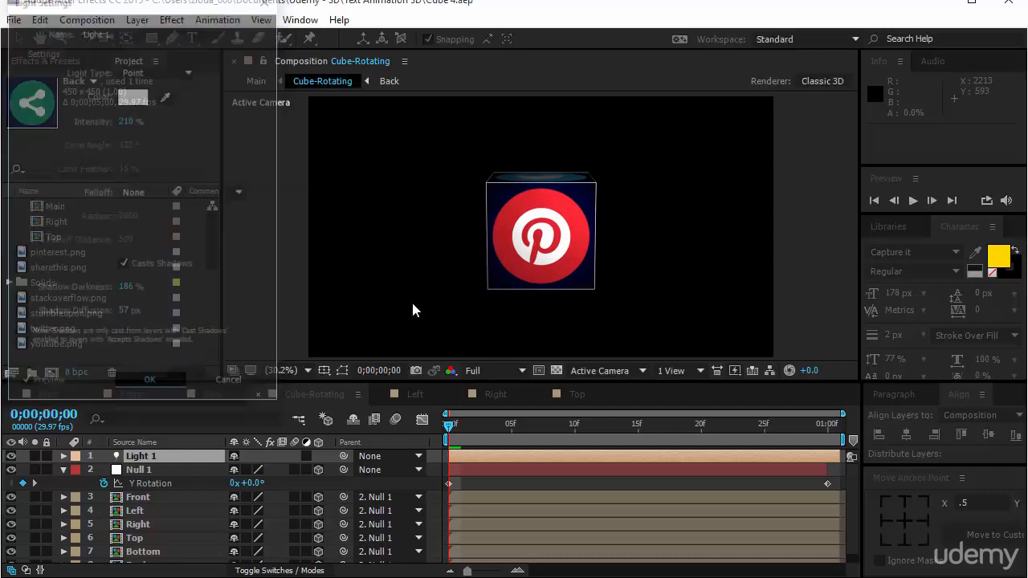
Show Cube-Rotating in two side-by-side views and zoom the Left view to Fit up to 100%.
{"action": "left_click", "coordinate": [145, 456]}
{"action": "left_click", "coordinate": [346, 371]}
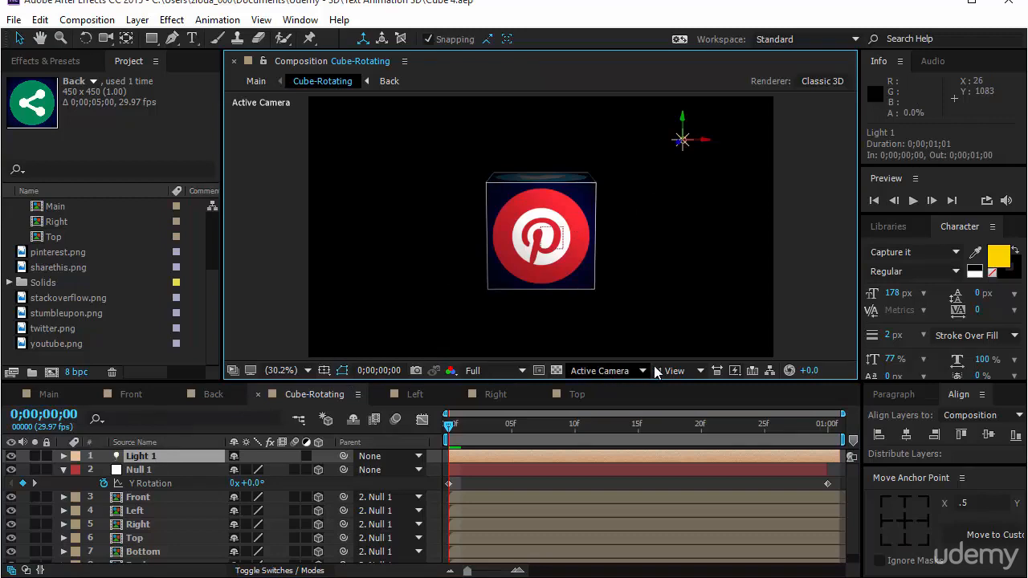
{"action": "left_click", "coordinate": [697, 371]}
{"action": "left_click", "coordinate": [725, 408]}
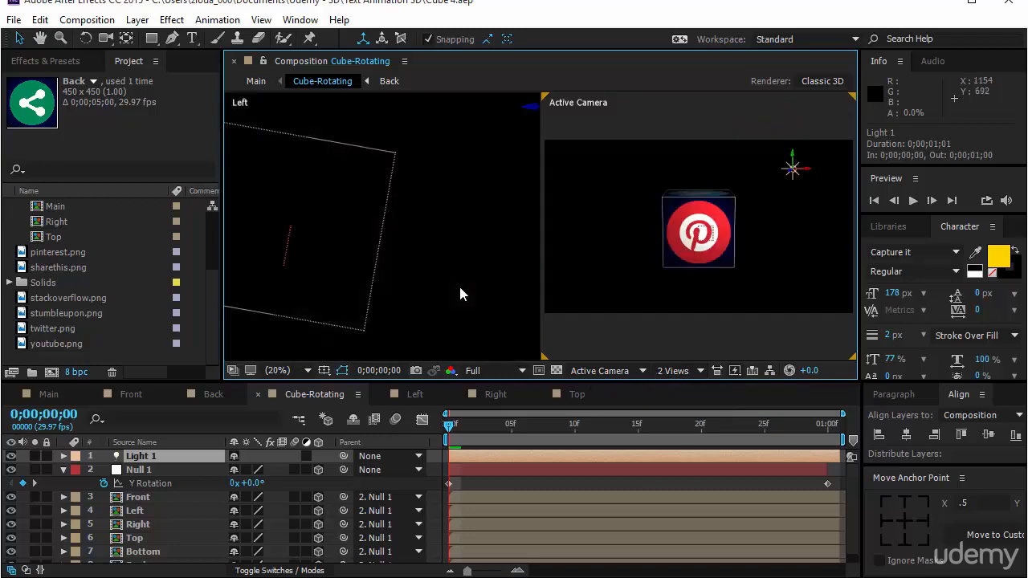
{"action": "left_click", "coordinate": [460, 294]}
{"action": "left_click", "coordinate": [307, 371]}
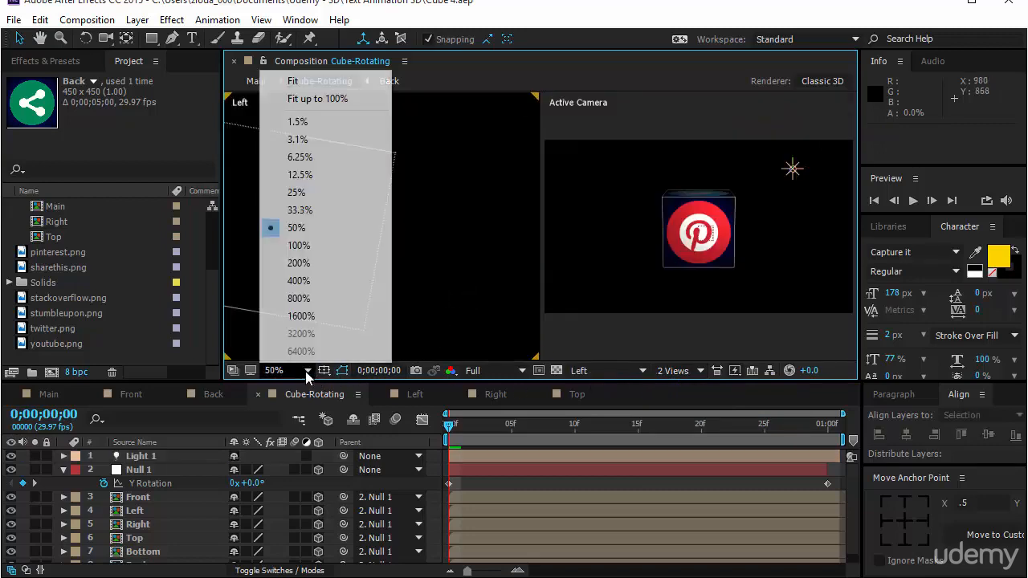
{"action": "left_click", "coordinate": [342, 98]}
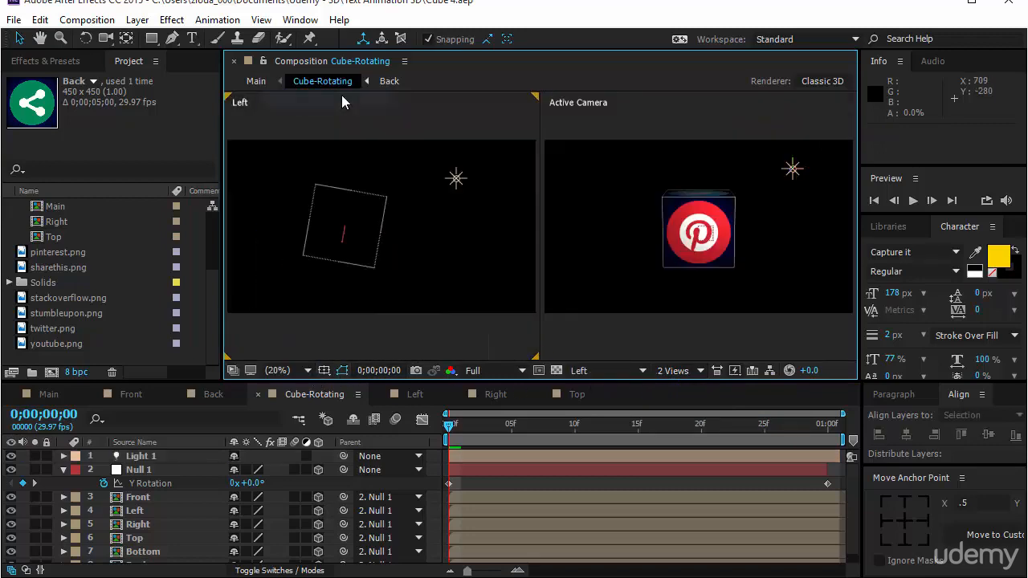
Change the Left view to Top and move Light 1 in front of the cube's centre, at about 961, 241, -696.5.
{"action": "left_click", "coordinate": [455, 178]}
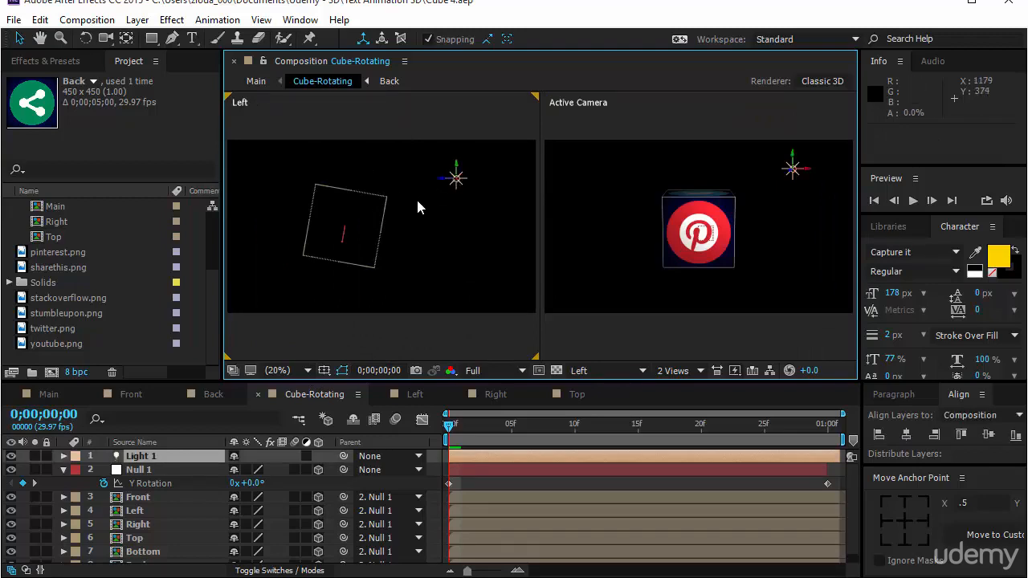
{"action": "left_click", "coordinate": [582, 370]}
{"action": "left_click", "coordinate": [642, 449]}
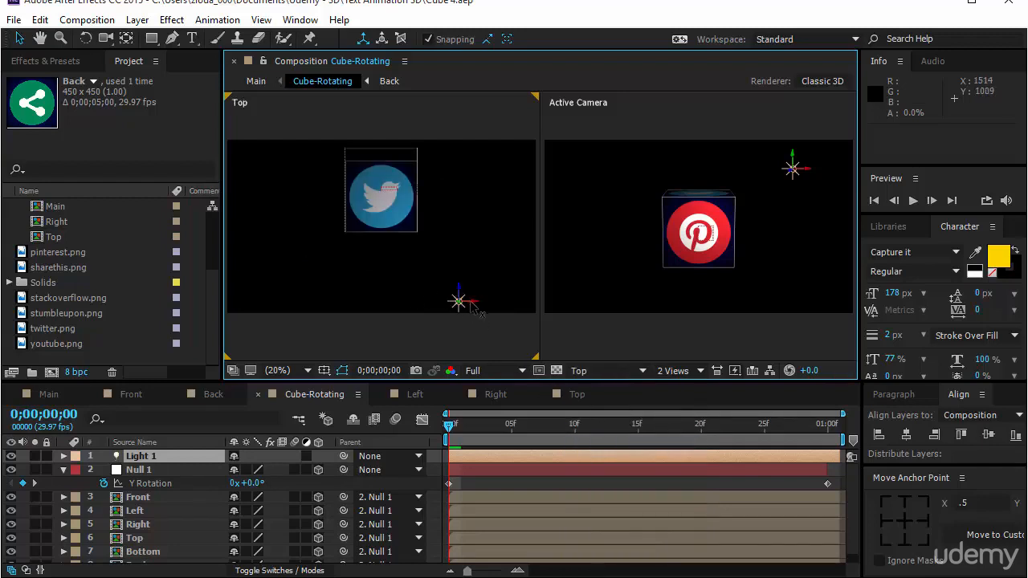
{"action": "left_click_drag", "start_coordinate": [472, 305], "coordinate": [383, 337]}
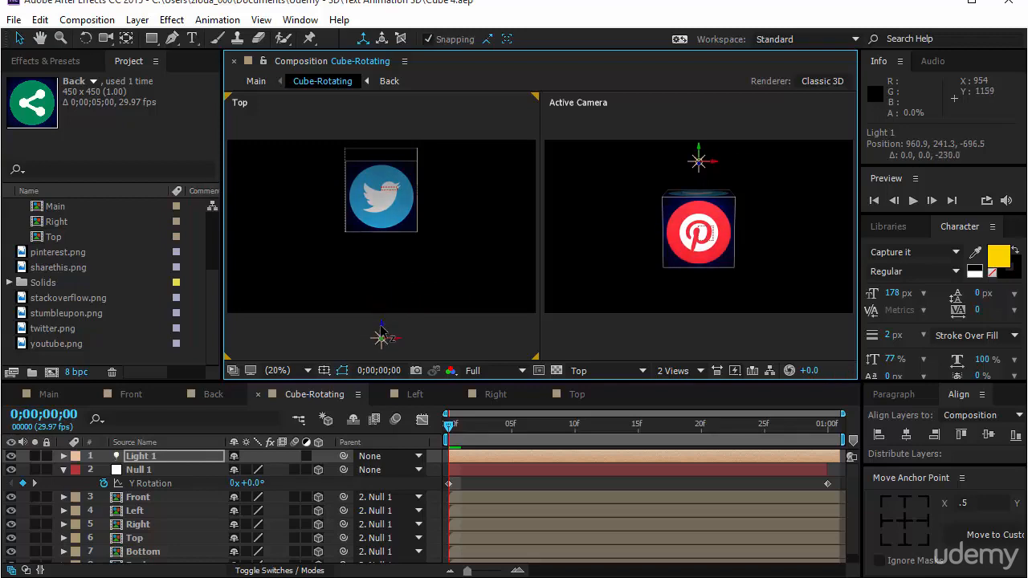
Play a preview of the rotating cube in the Main composition to check the repositioned light.
{"action": "left_click", "coordinate": [64, 396]}
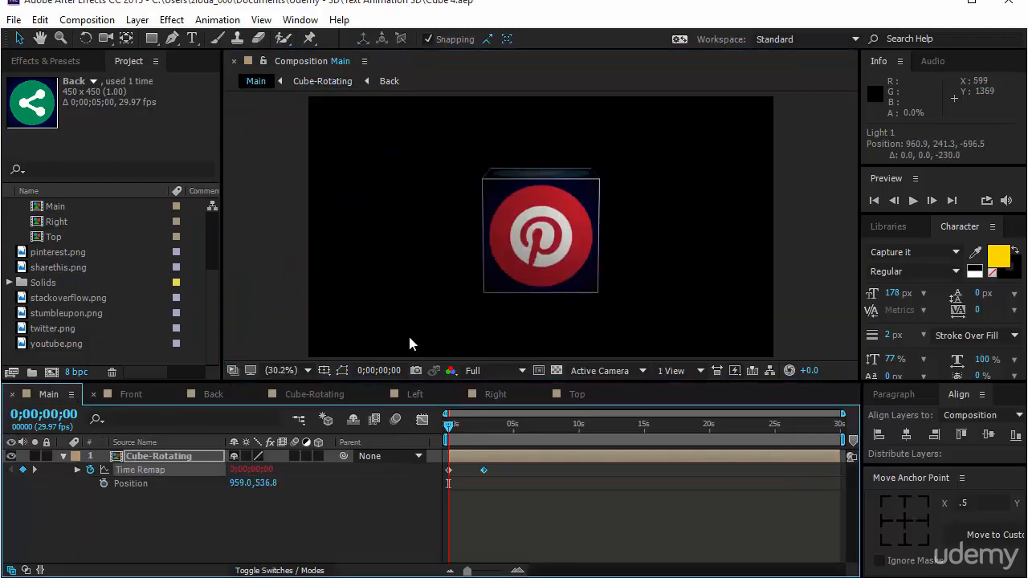
{"action": "left_click", "coordinate": [914, 200]}
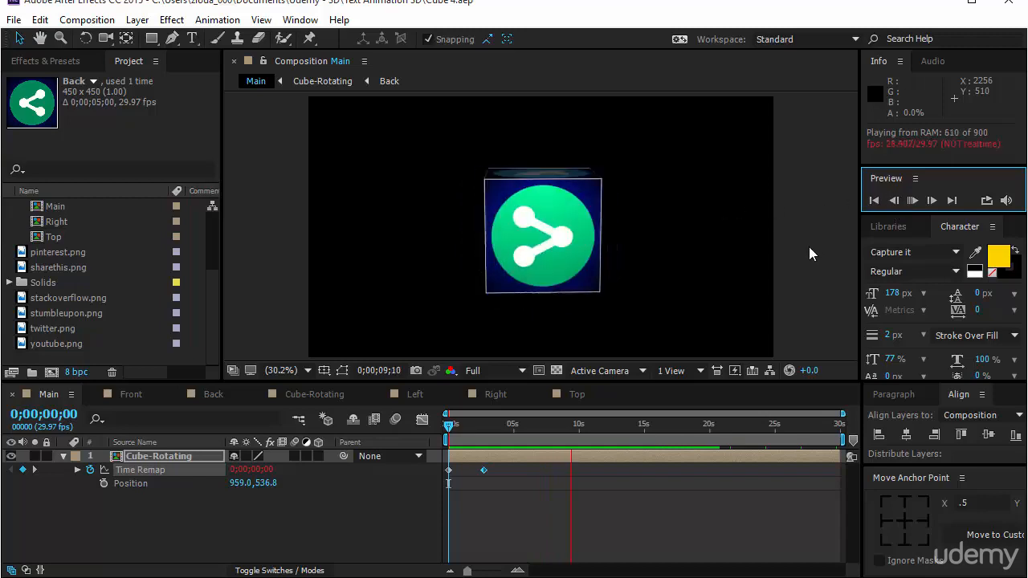
{"action": "left_click", "coordinate": [774, 280]}
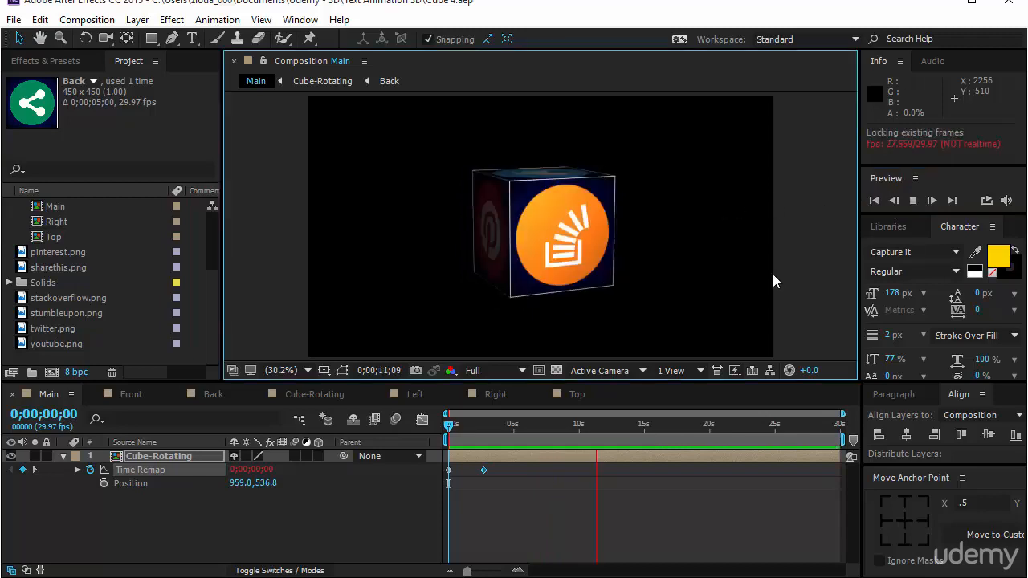